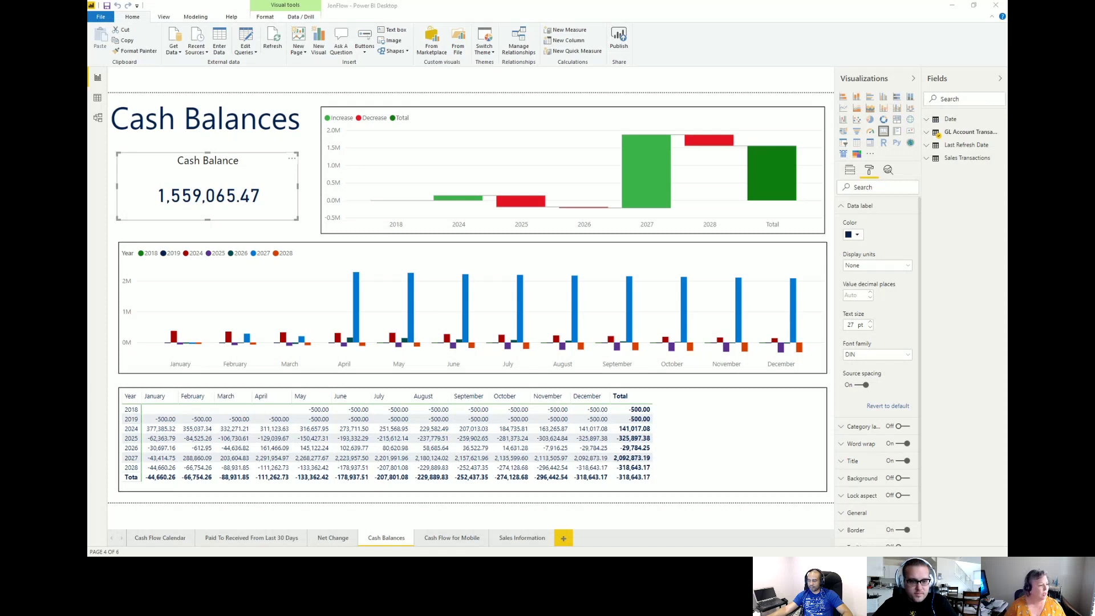
{"action": "left_click", "coordinate": [165, 537]}
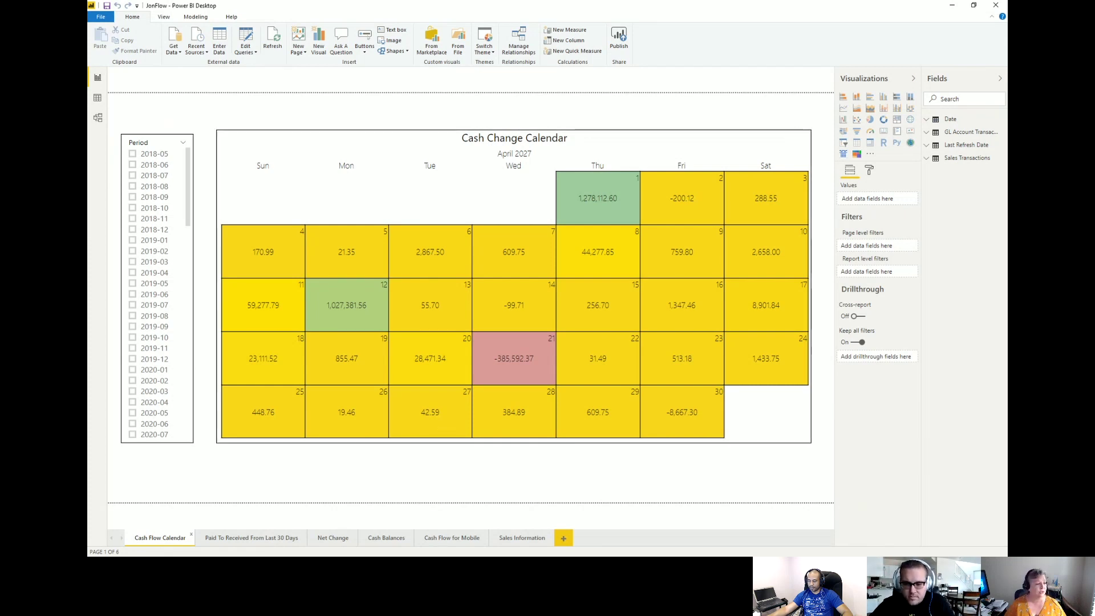
{"action": "left_click", "coordinate": [387, 545]}
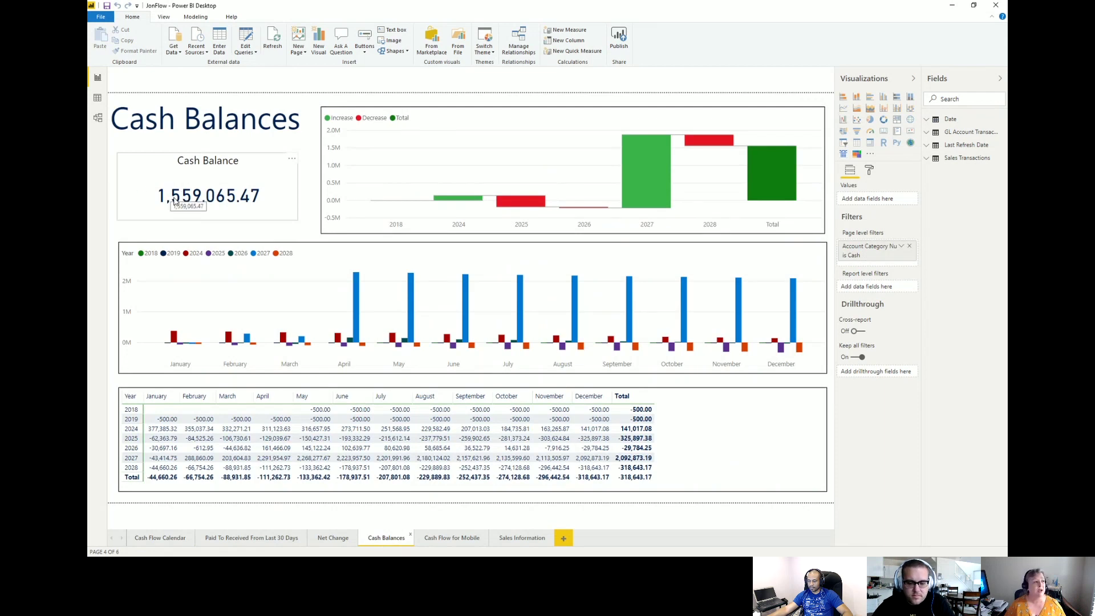
Publish the report to My Workspace and view its Cash Balance tile on the Jon Flow dashboard.
{"action": "left_click", "coordinate": [621, 40]}
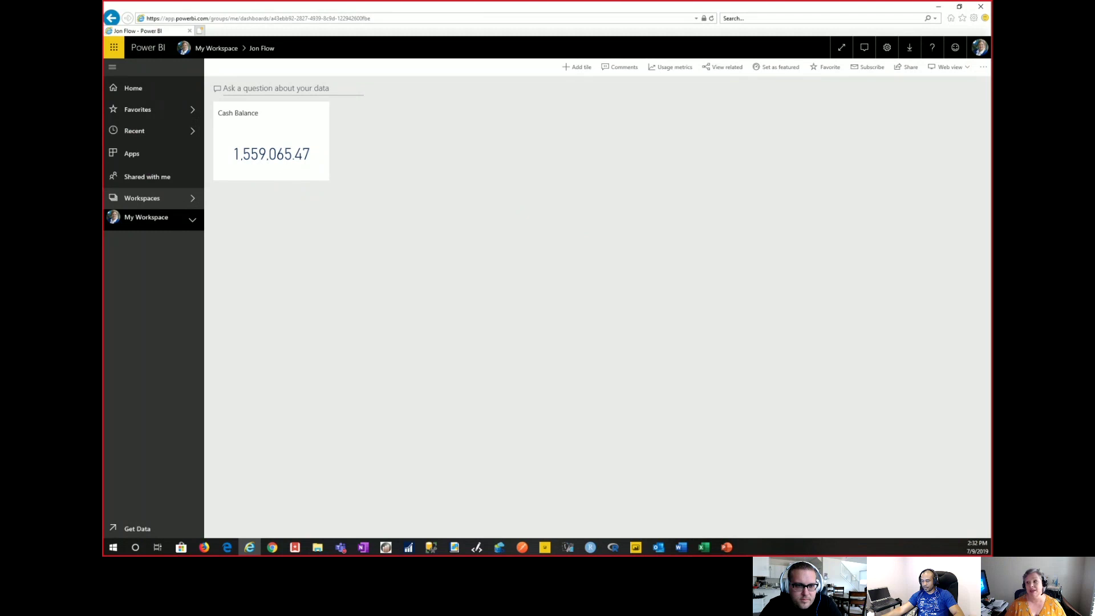
Open Manage alerts for the Cash Balance tile from its More options menu.
{"action": "key", "text": "alt+Tab"}
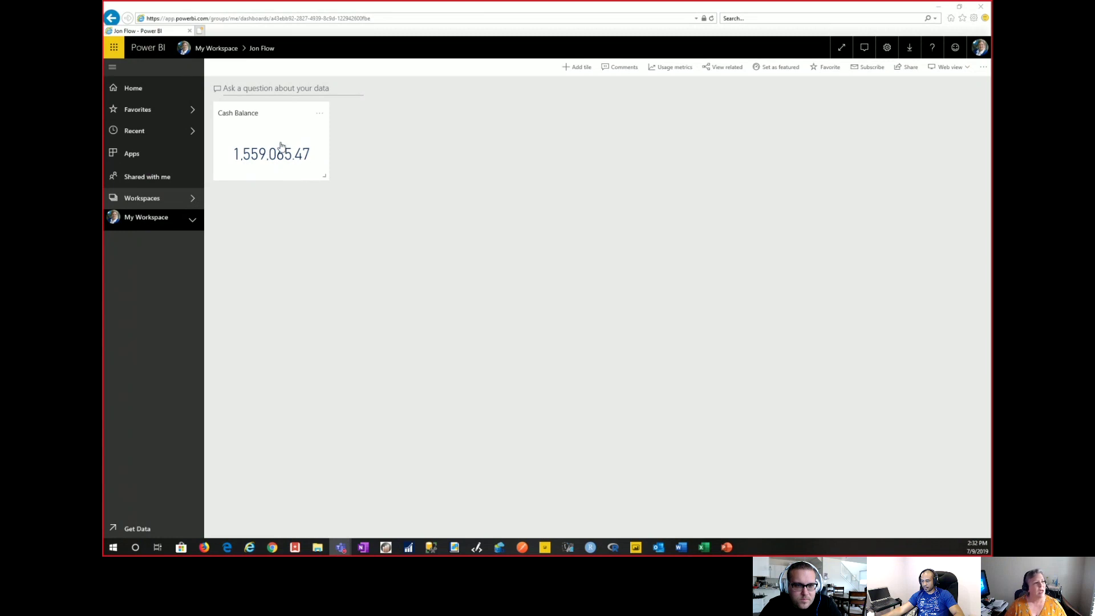
{"action": "left_click", "coordinate": [321, 117]}
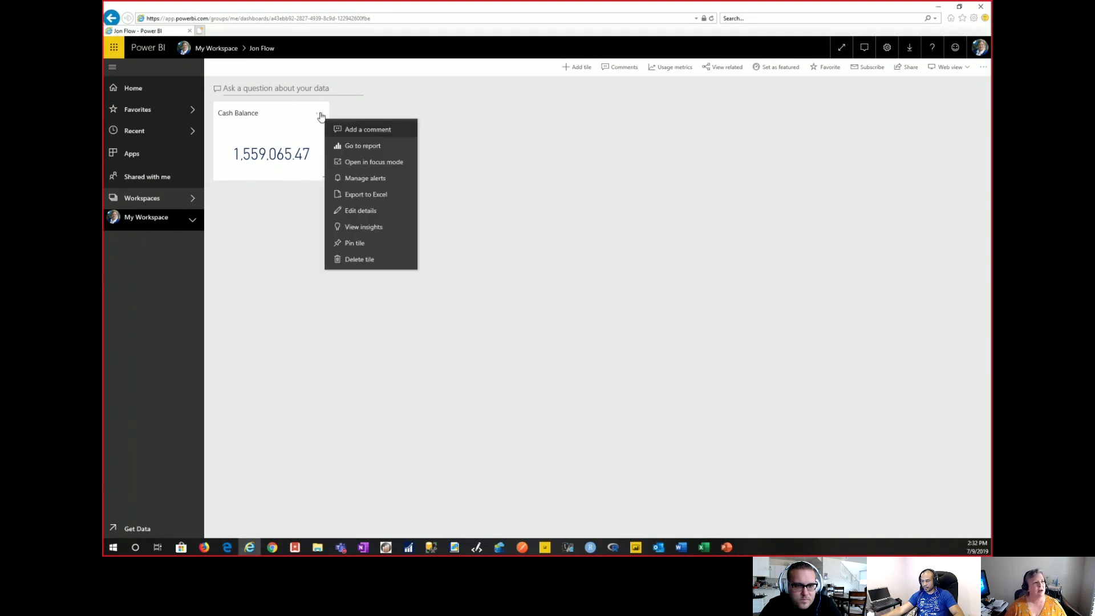
{"action": "left_click", "coordinate": [368, 179]}
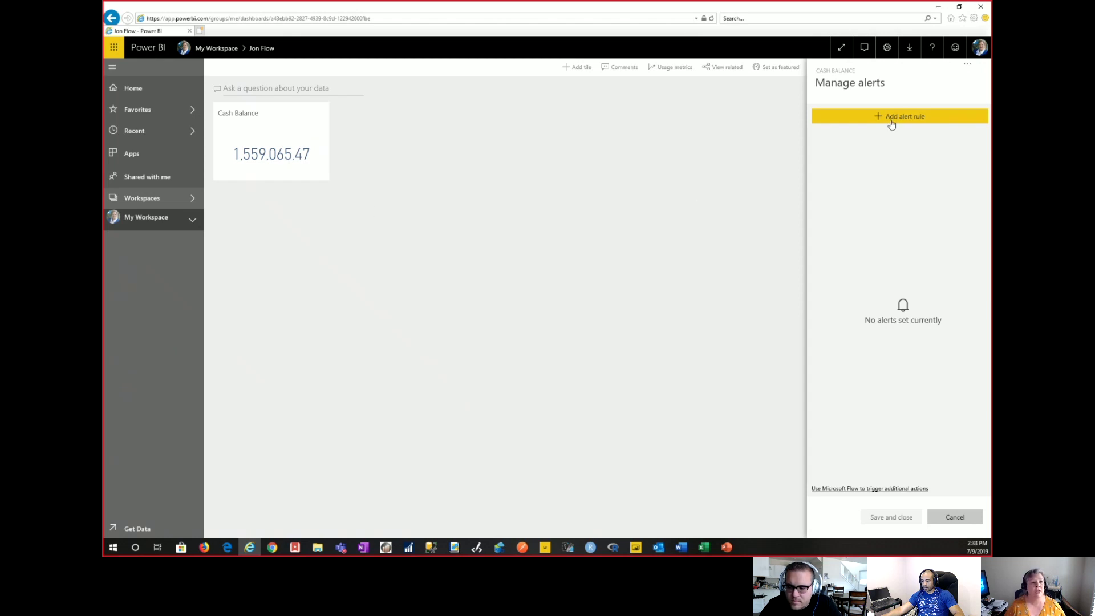
Add a new alert rule on the tile titled 'Low Cash Balance'.
{"action": "left_click", "coordinate": [920, 118]}
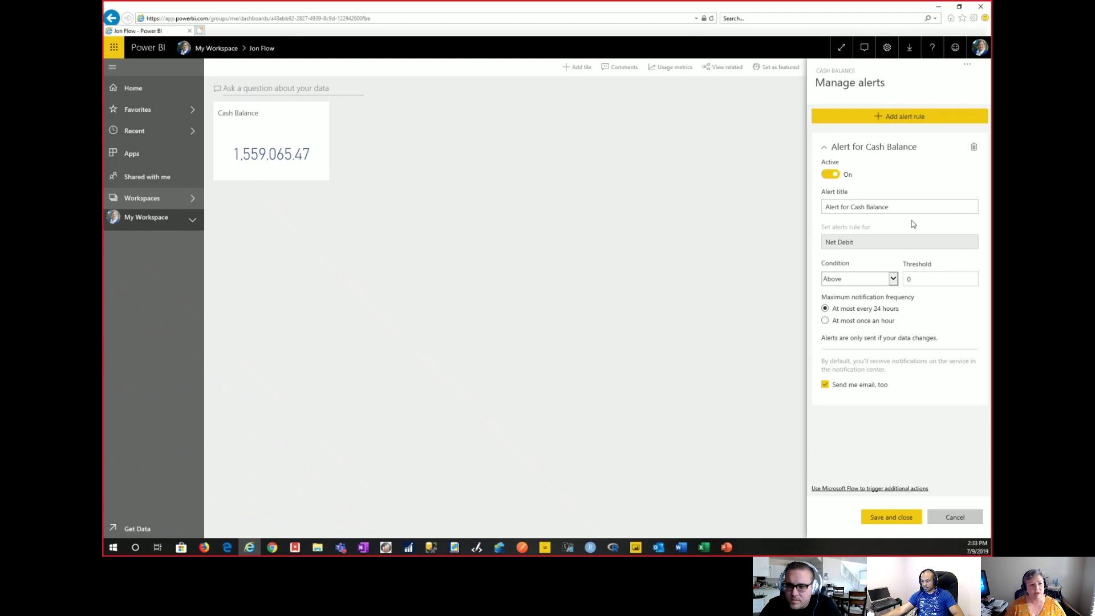
{"action": "key", "text": "alt+Tab"}
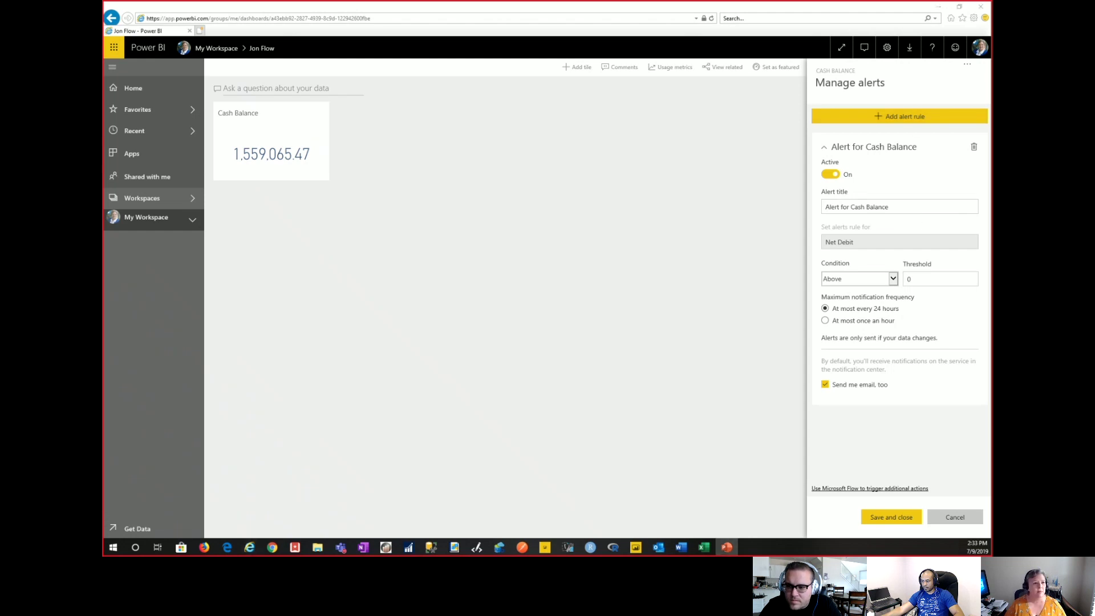
{"action": "left_click", "coordinate": [894, 209]}
{"action": "left_click_drag", "start_coordinate": [850, 207], "coordinate": [802, 215]}
{"action": "type", "text": "Low"}
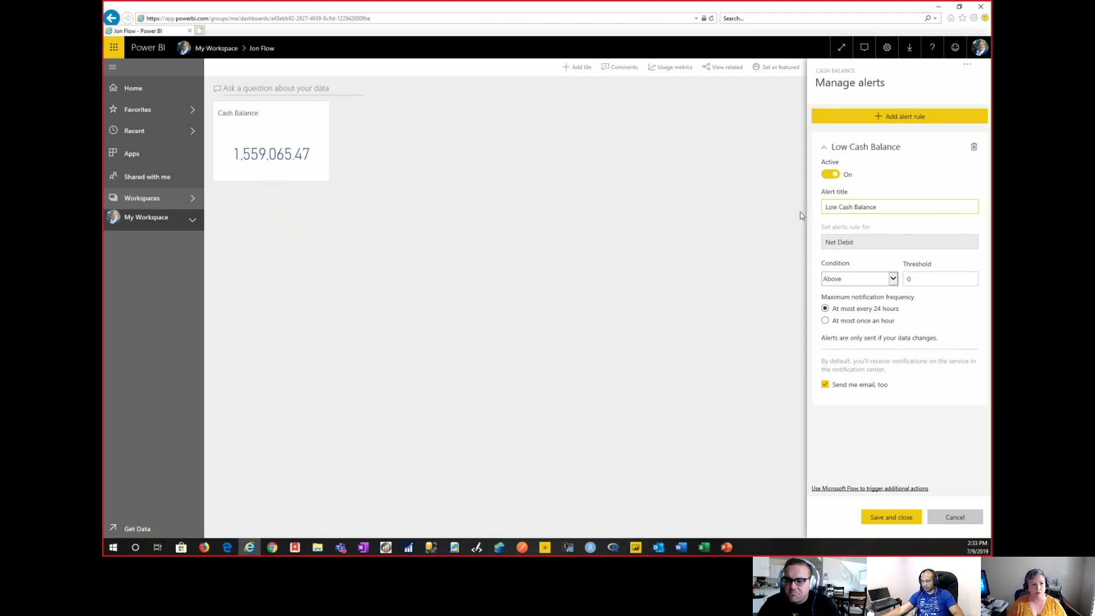
{"action": "left_click", "coordinate": [848, 244]}
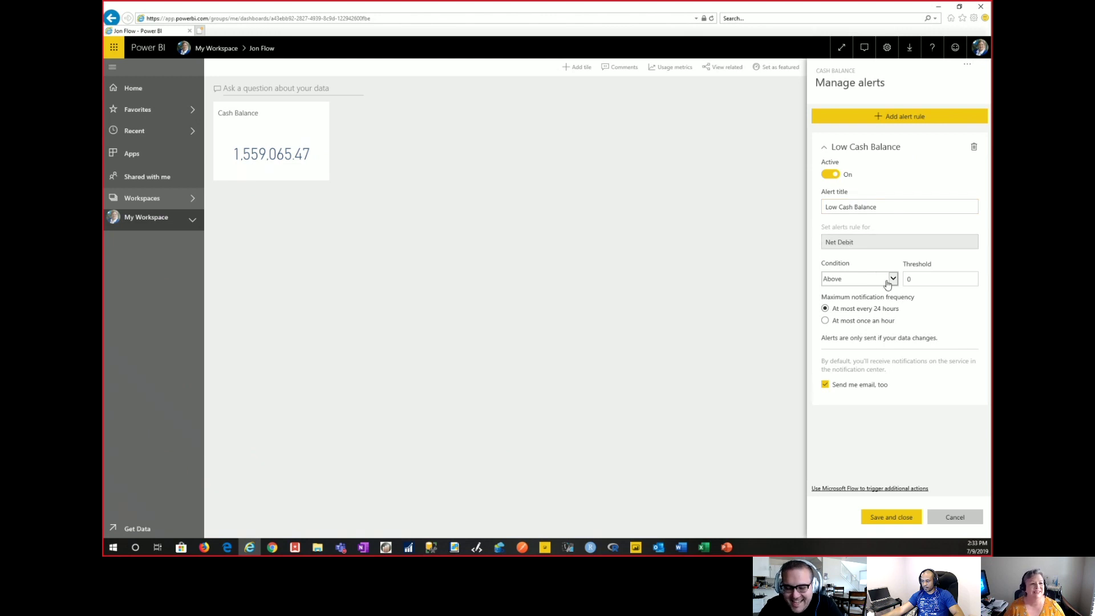
Set the alert condition to Below with a threshold of 1000, then view the sample alert email slide.
{"action": "left_click", "coordinate": [864, 280]}
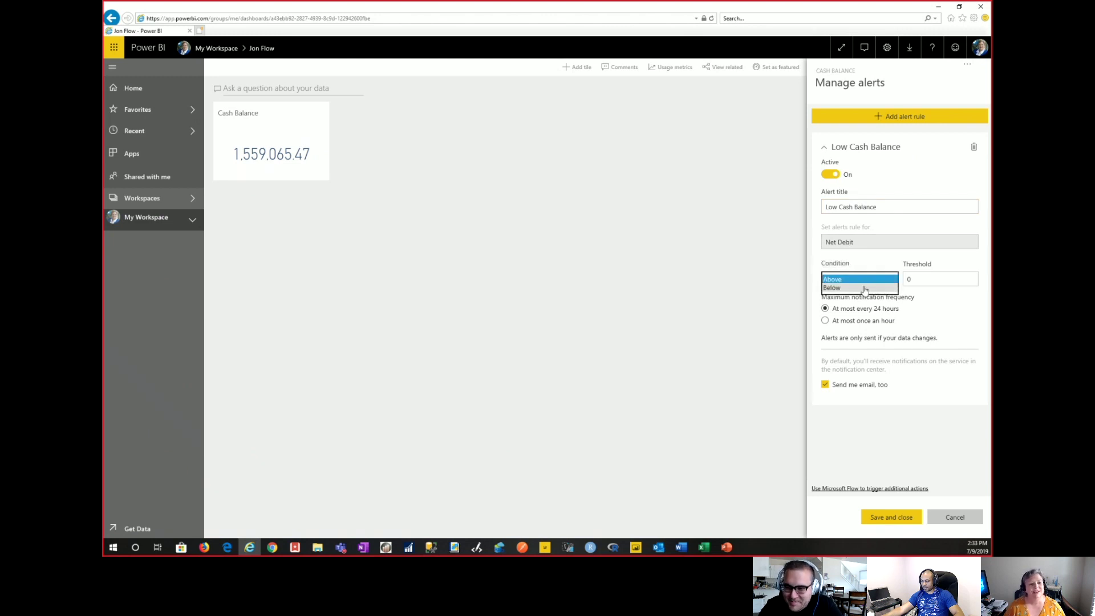
{"action": "left_click", "coordinate": [865, 288]}
{"action": "left_click", "coordinate": [918, 277]}
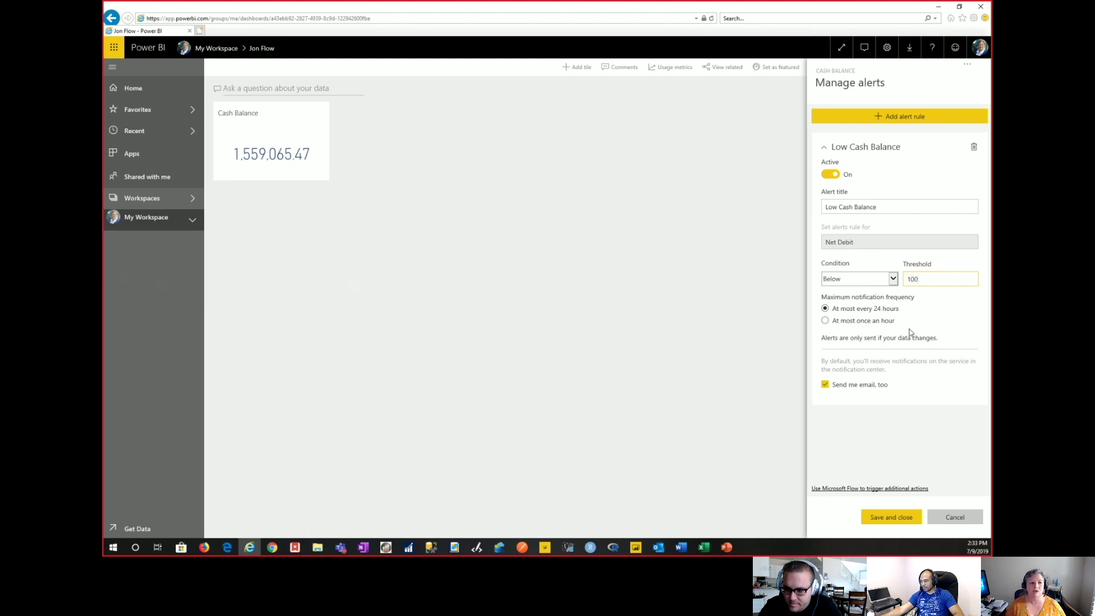
{"action": "key", "text": "Tab"}
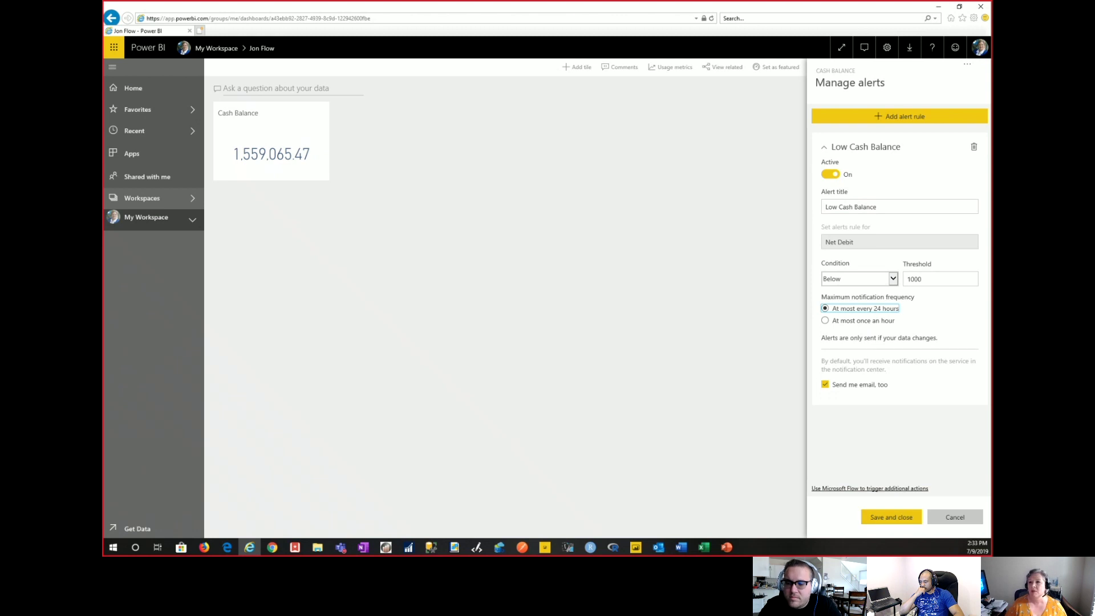
{"action": "key", "text": "alt+Tab"}
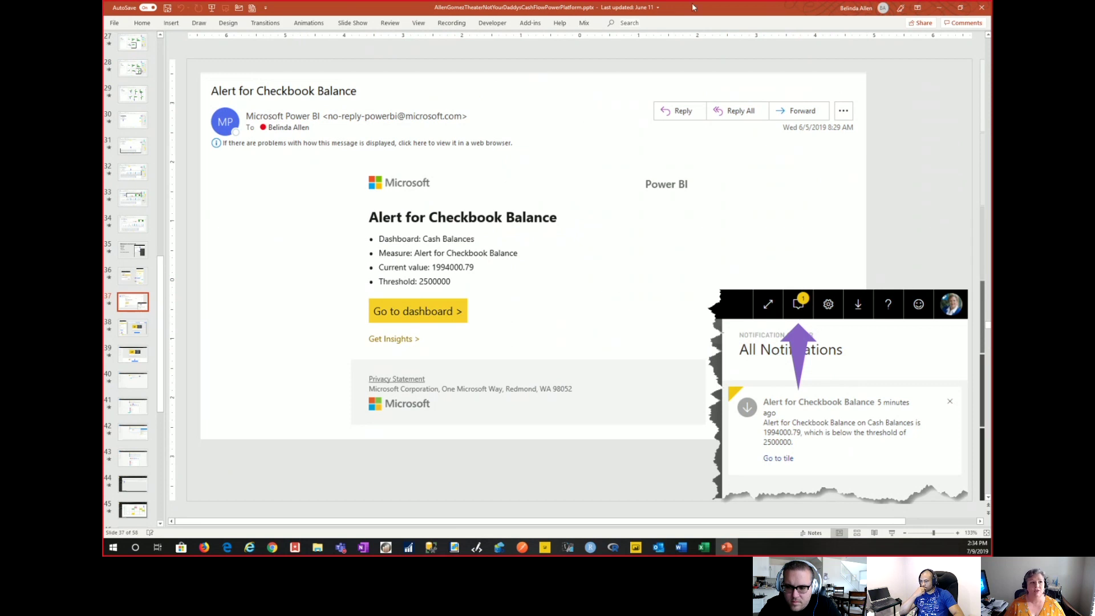
Minimize PowerPoint to get back to the Power BI Manage alerts pane.
{"action": "left_click", "coordinate": [939, 7]}
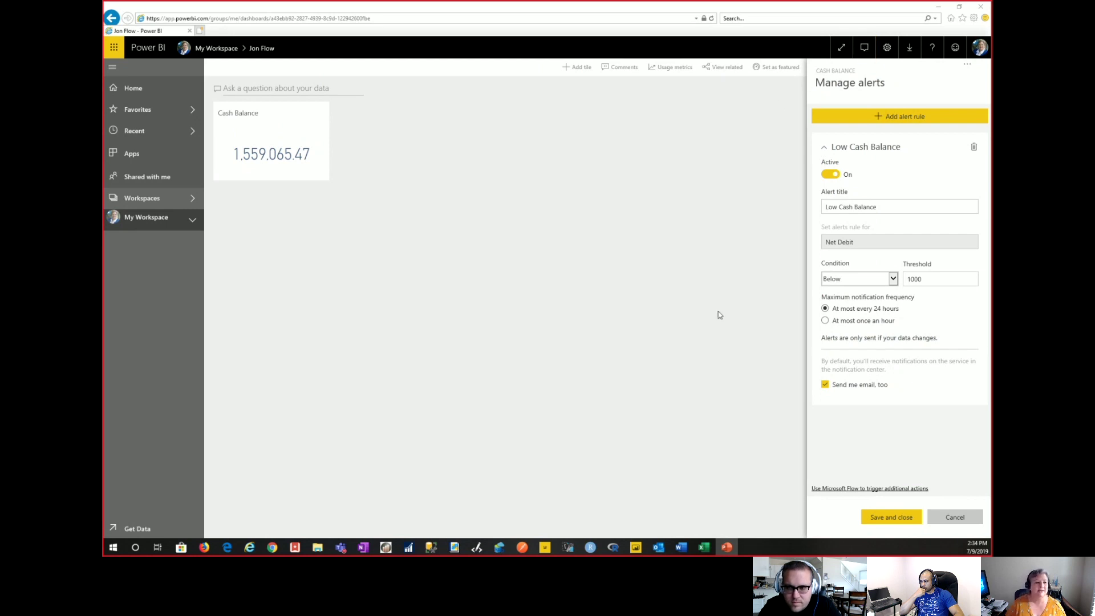
Open the Power BI data-driven alert Flow template, sign in to Flow, and dismiss both pop-ups.
{"action": "left_click", "coordinate": [850, 491]}
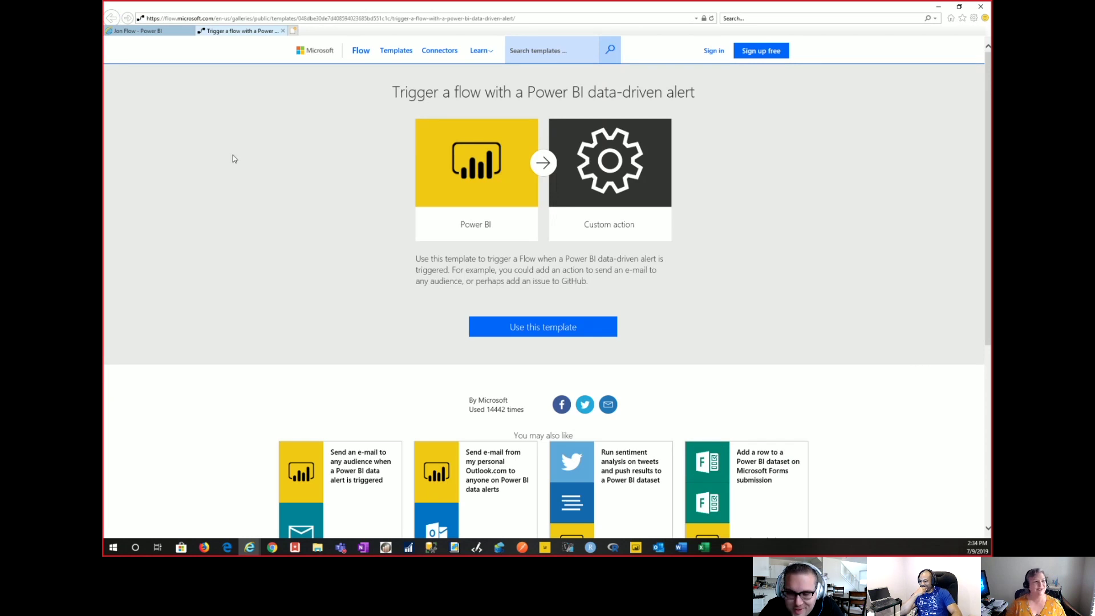
{"action": "left_click", "coordinate": [714, 52]}
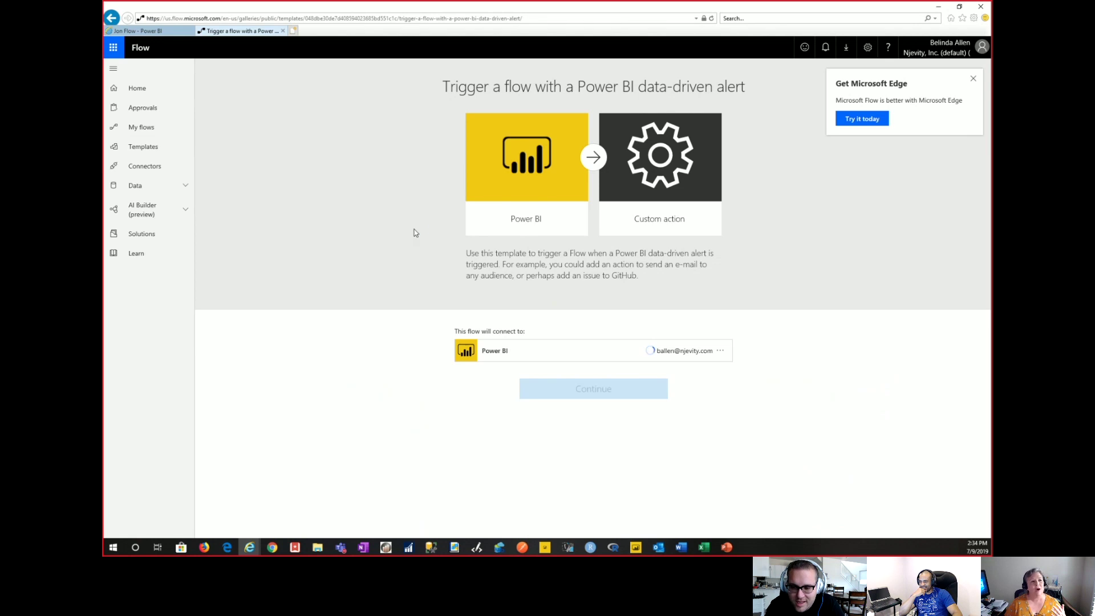
{"action": "left_click", "coordinate": [973, 79]}
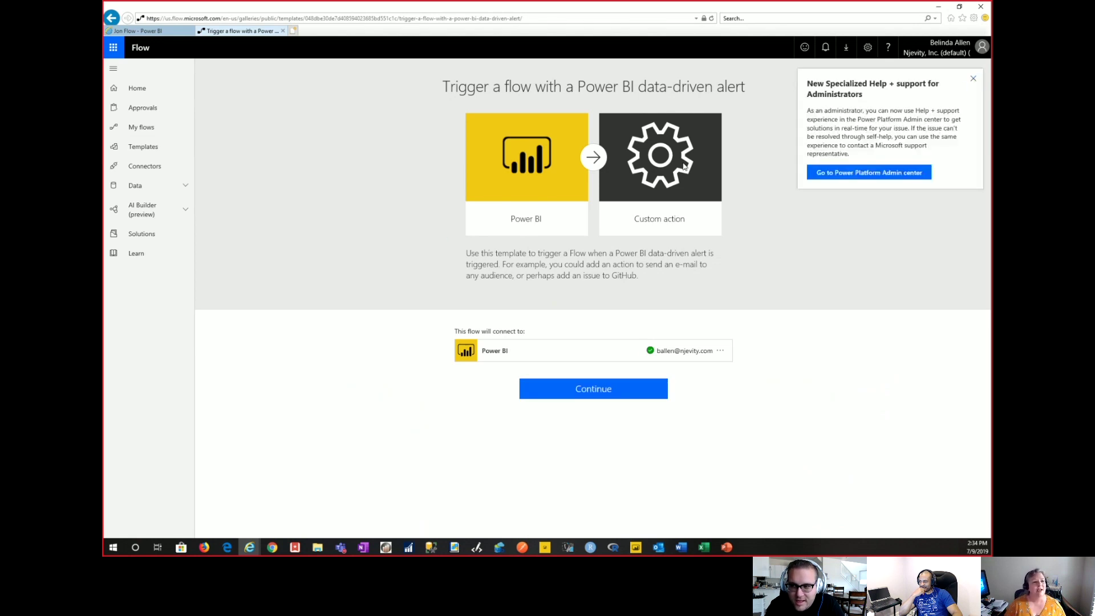
{"action": "left_click", "coordinate": [974, 80]}
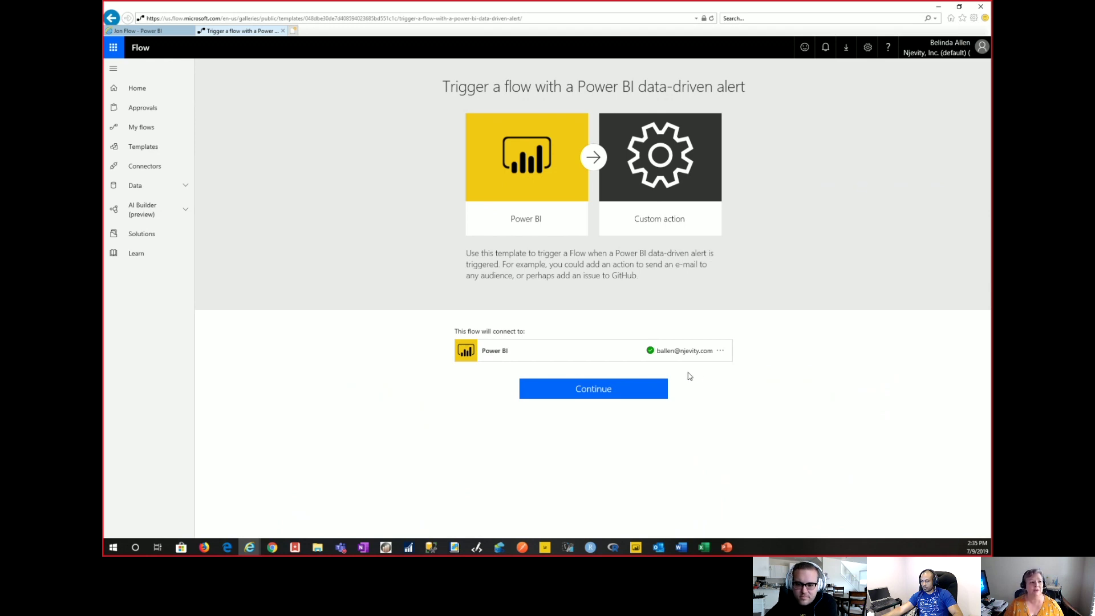
Start the flow from the template and add a new step after the alert trigger.
{"action": "left_click", "coordinate": [613, 393]}
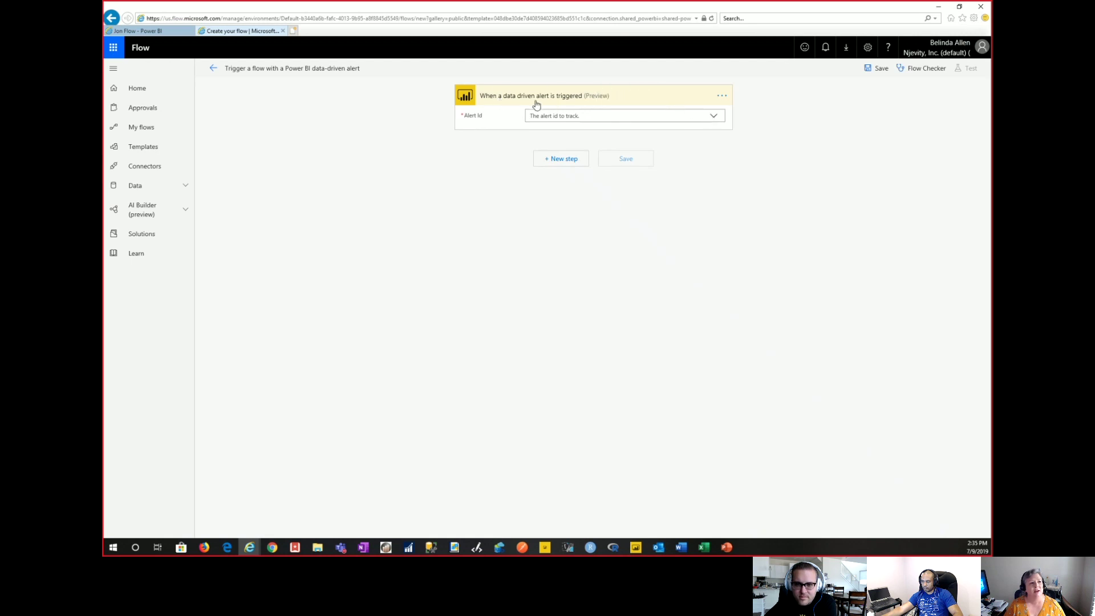
{"action": "left_click", "coordinate": [714, 116]}
{"action": "left_click", "coordinate": [715, 118]}
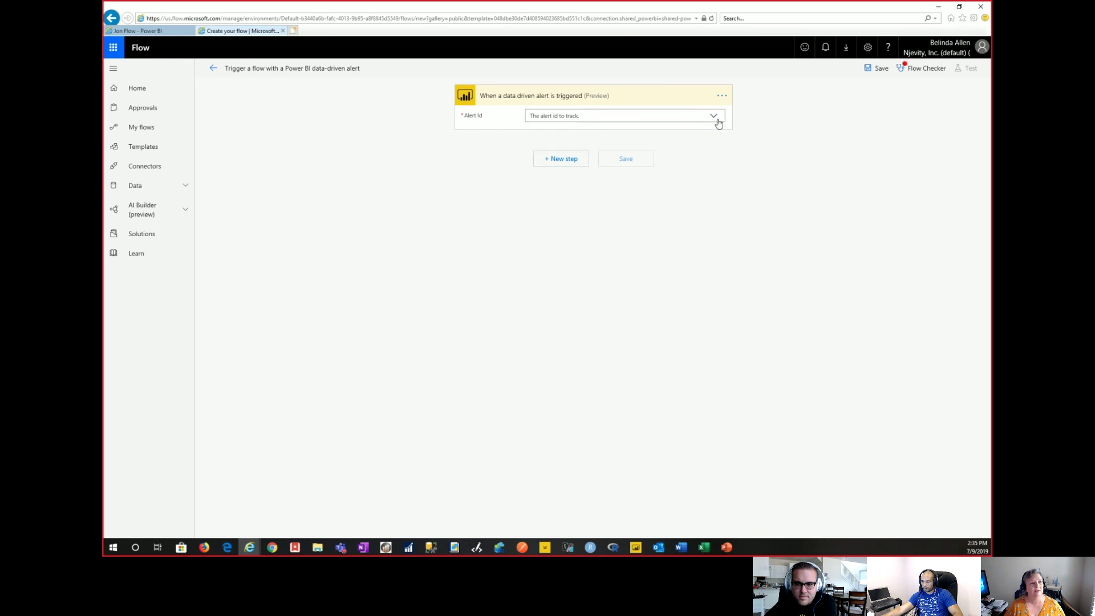
{"action": "left_click", "coordinate": [561, 163]}
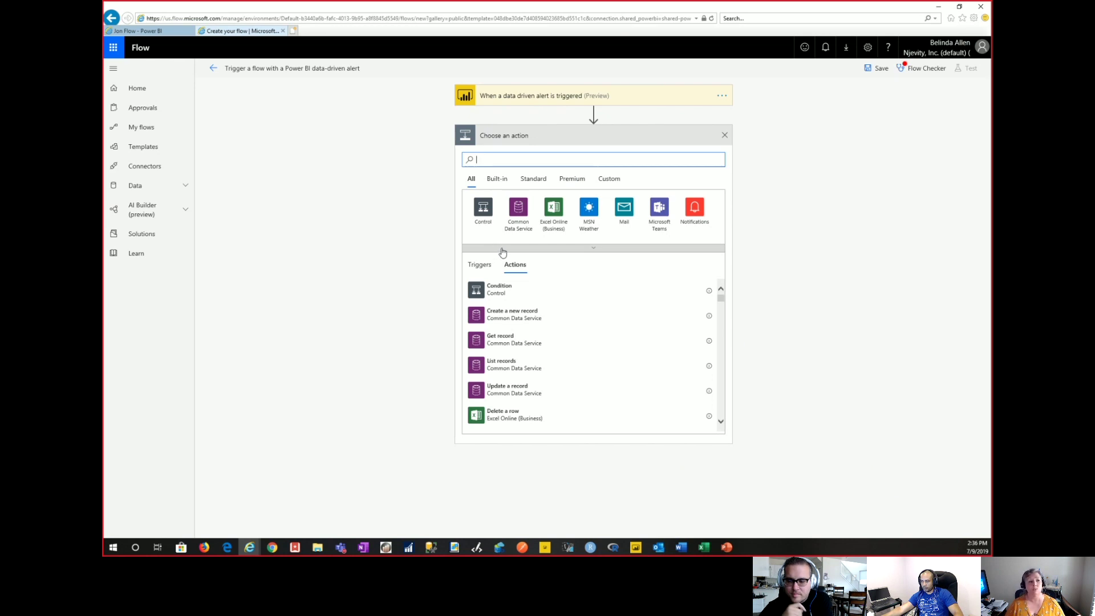
Search connectors for 'outlook' and add the Office 365 Outlook Send an email action.
{"action": "left_click", "coordinate": [626, 217]}
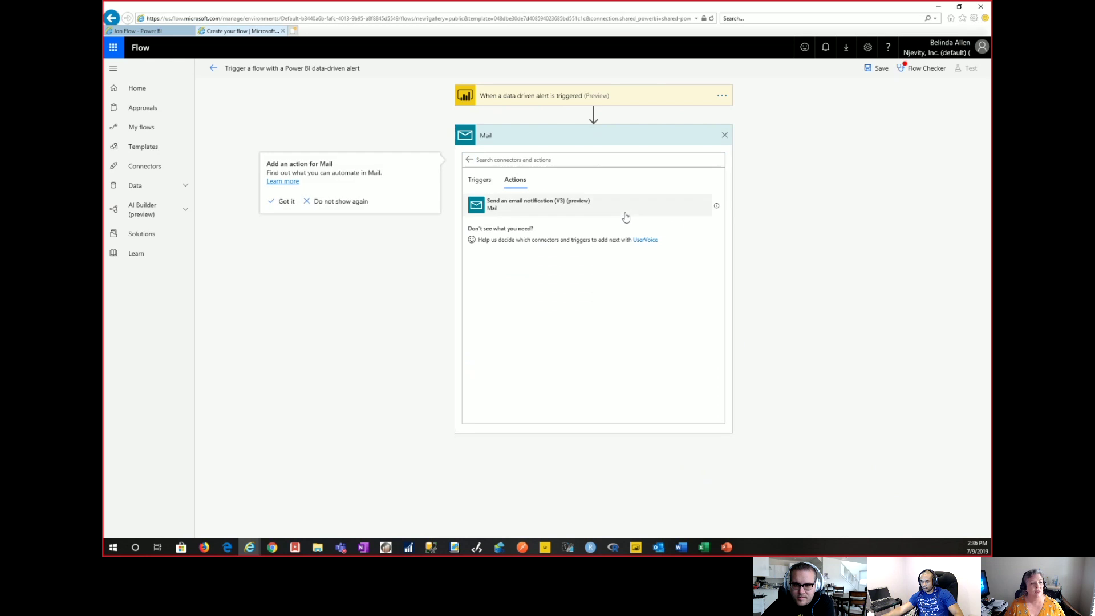
{"action": "left_click", "coordinate": [469, 159]}
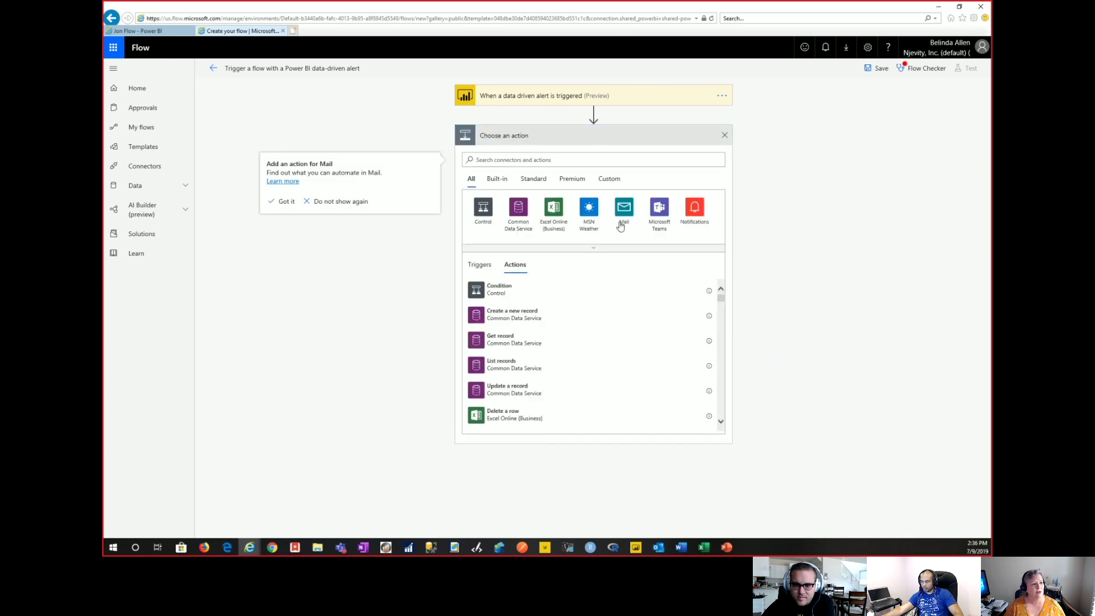
{"action": "left_click", "coordinate": [514, 159]}
{"action": "type", "text": "ou"}
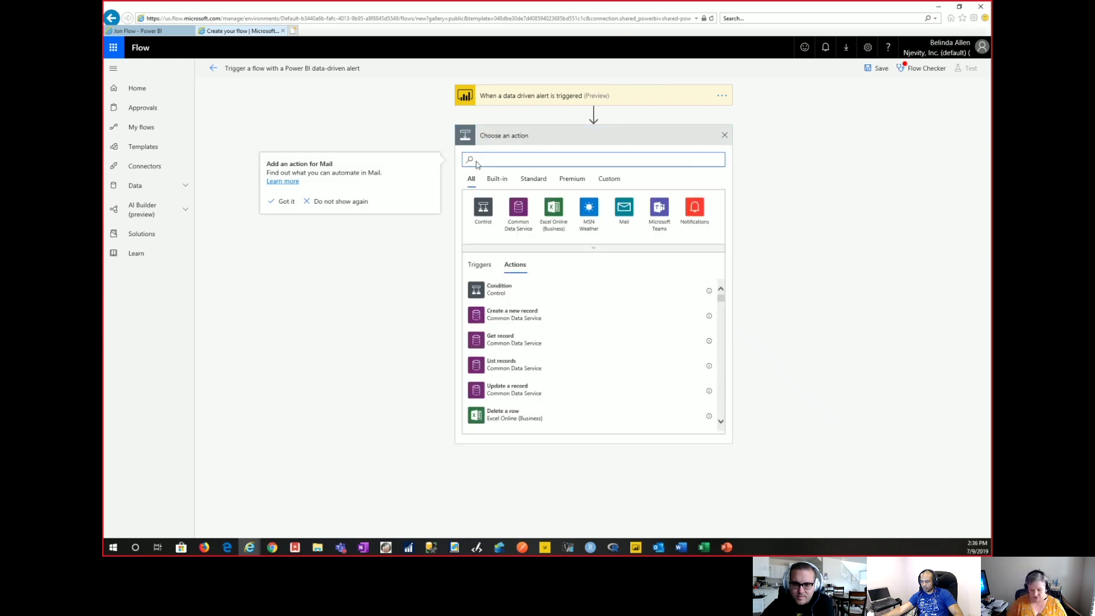
{"action": "type", "text": "tlook"}
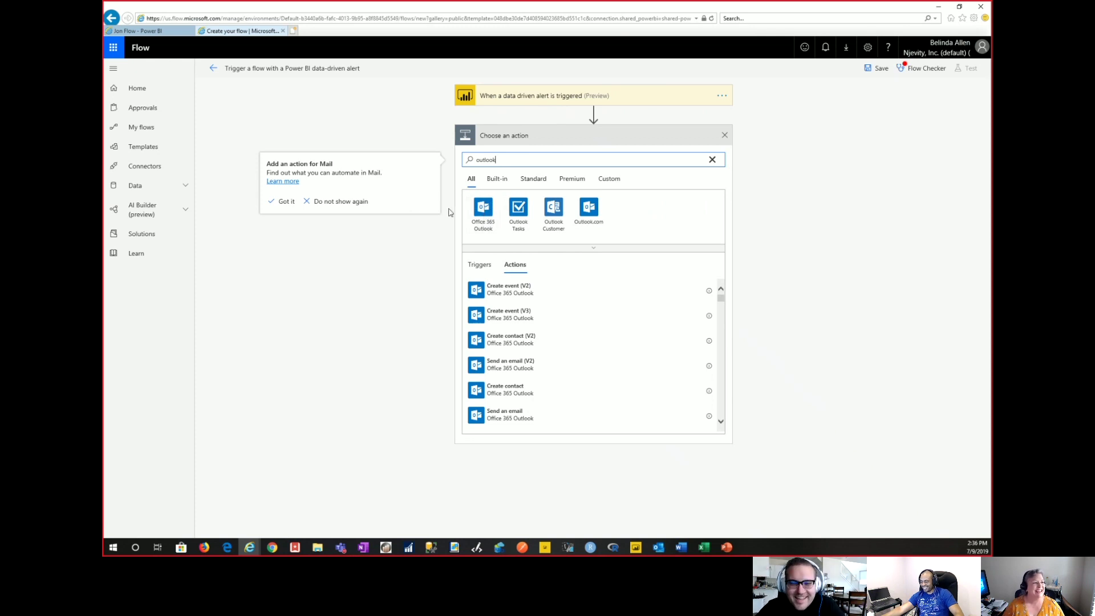
{"action": "left_click", "coordinate": [286, 202]}
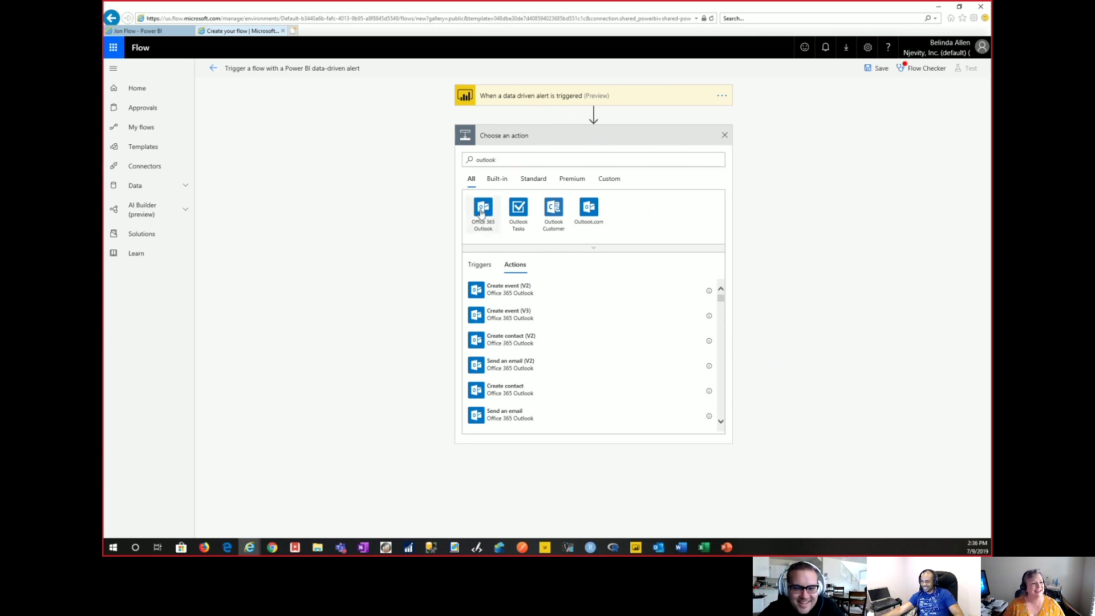
{"action": "left_click", "coordinate": [482, 212]}
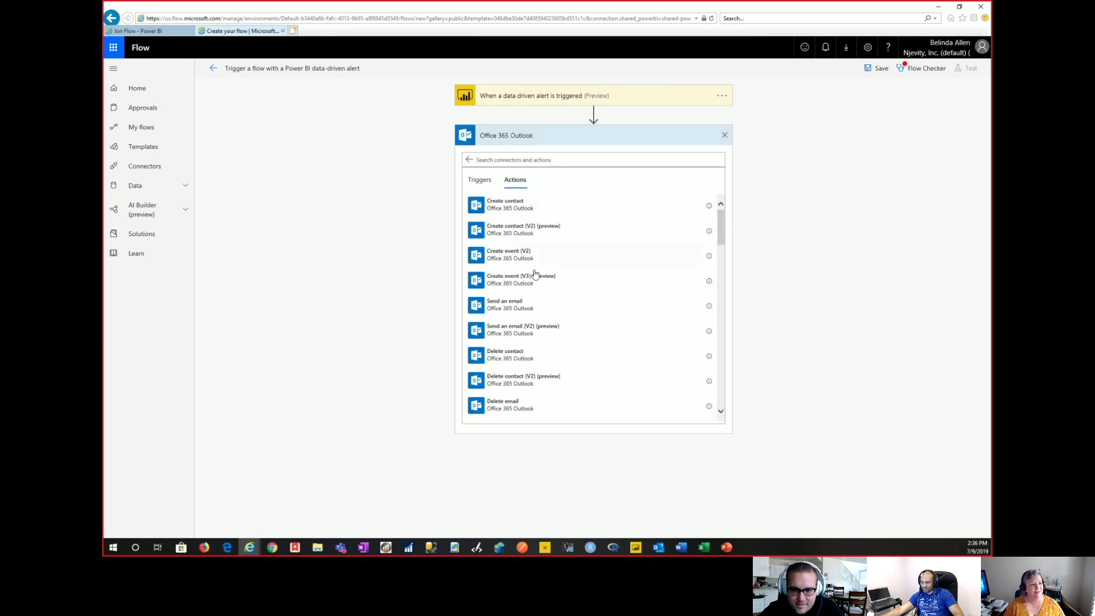
{"action": "left_click", "coordinate": [522, 308]}
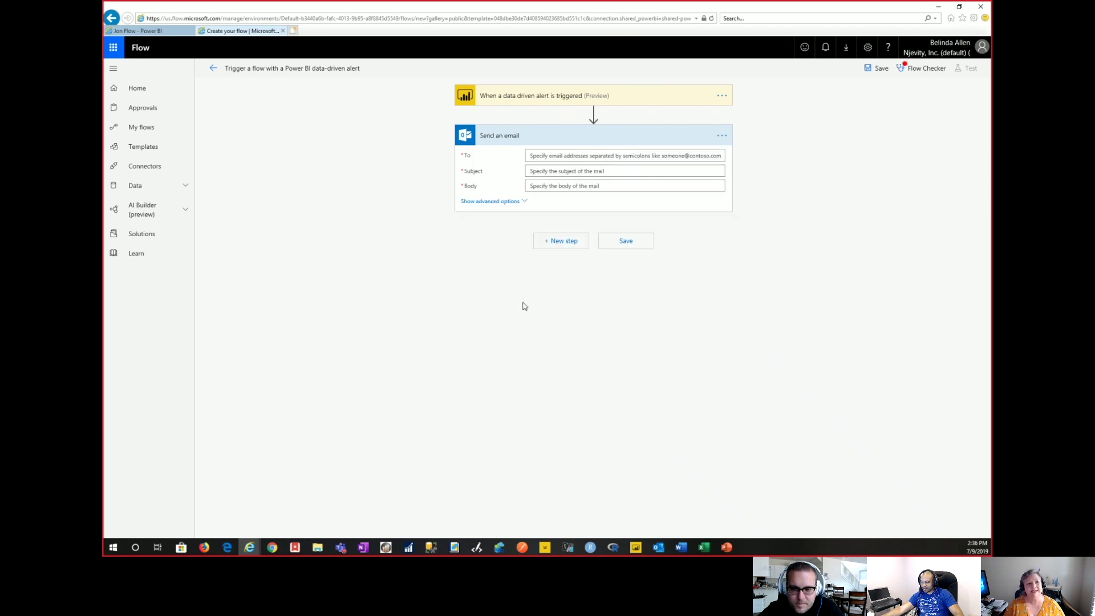
Replace the suggested contact with the user's full e-mail address typed into the To field.
{"action": "left_click", "coordinate": [583, 156]}
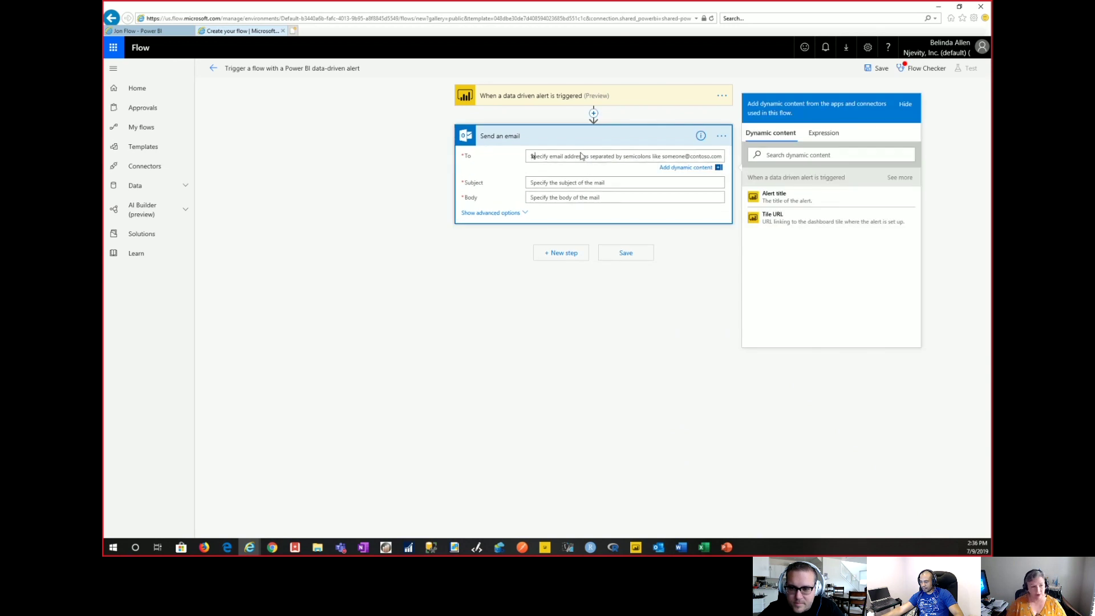
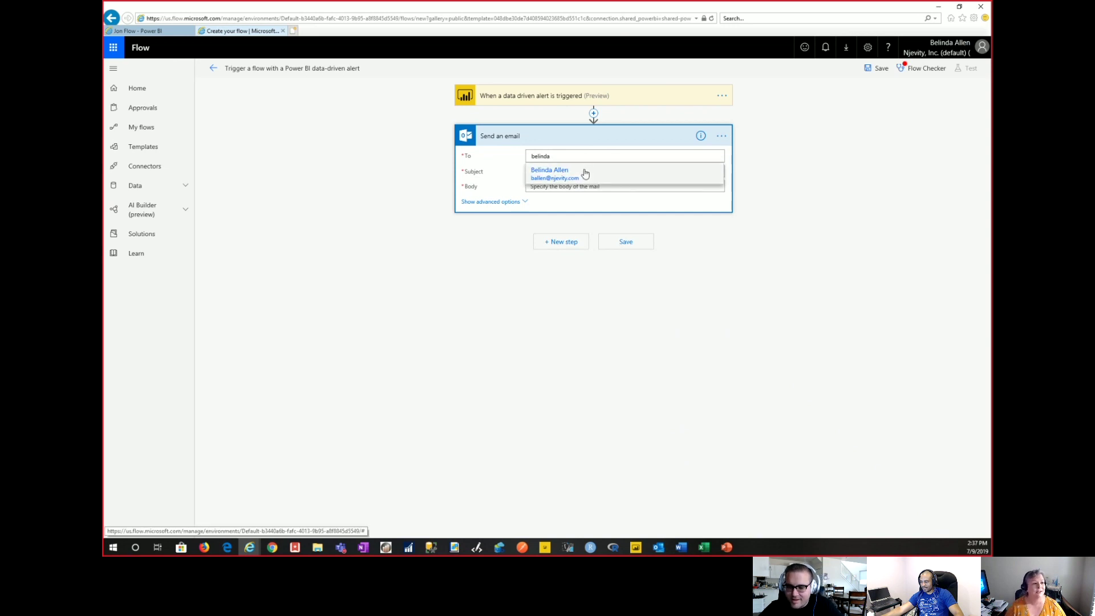
{"action": "left_click", "coordinate": [586, 171]}
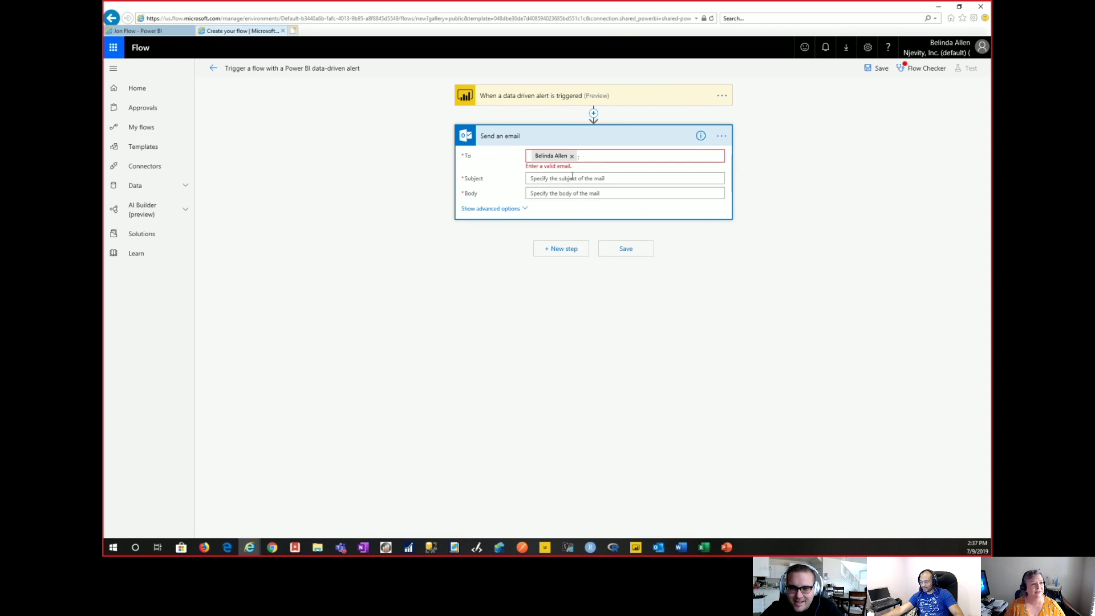
{"action": "left_click", "coordinate": [572, 156]}
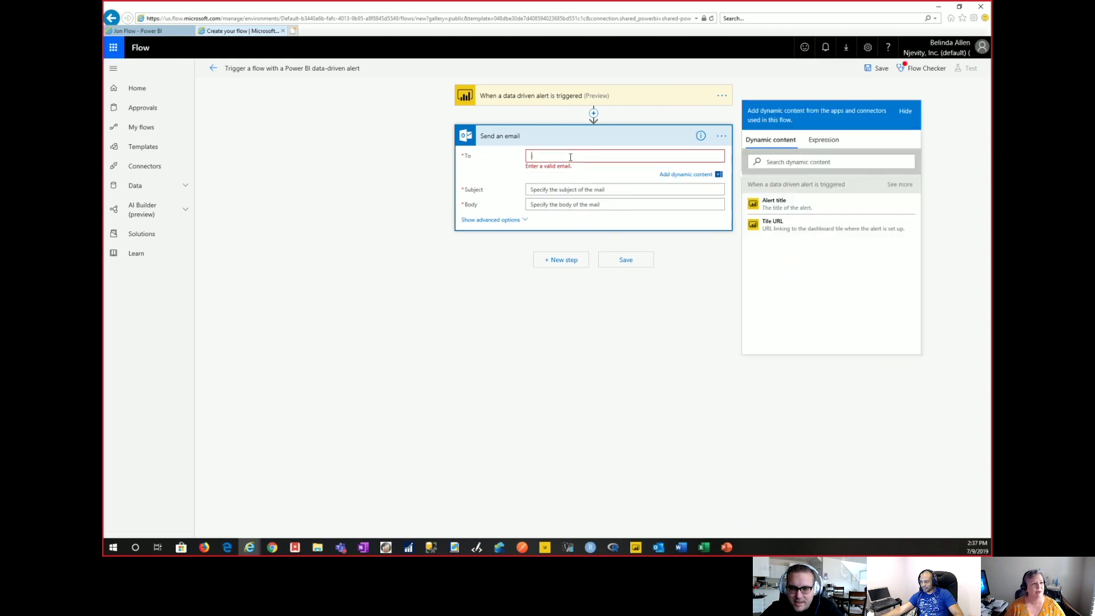
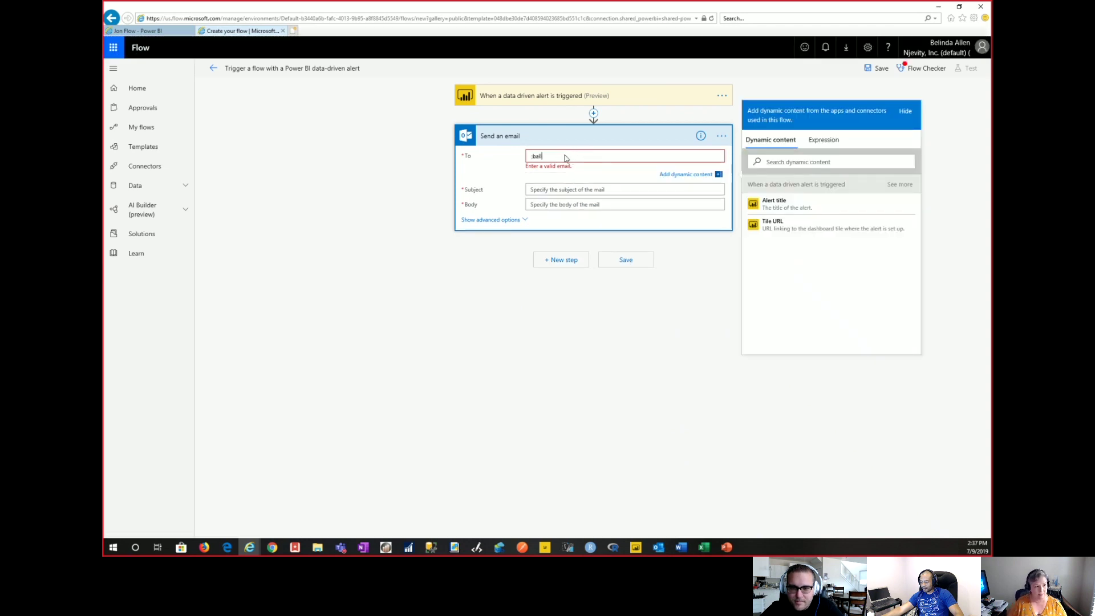
{"action": "key", "text": "Escape"}
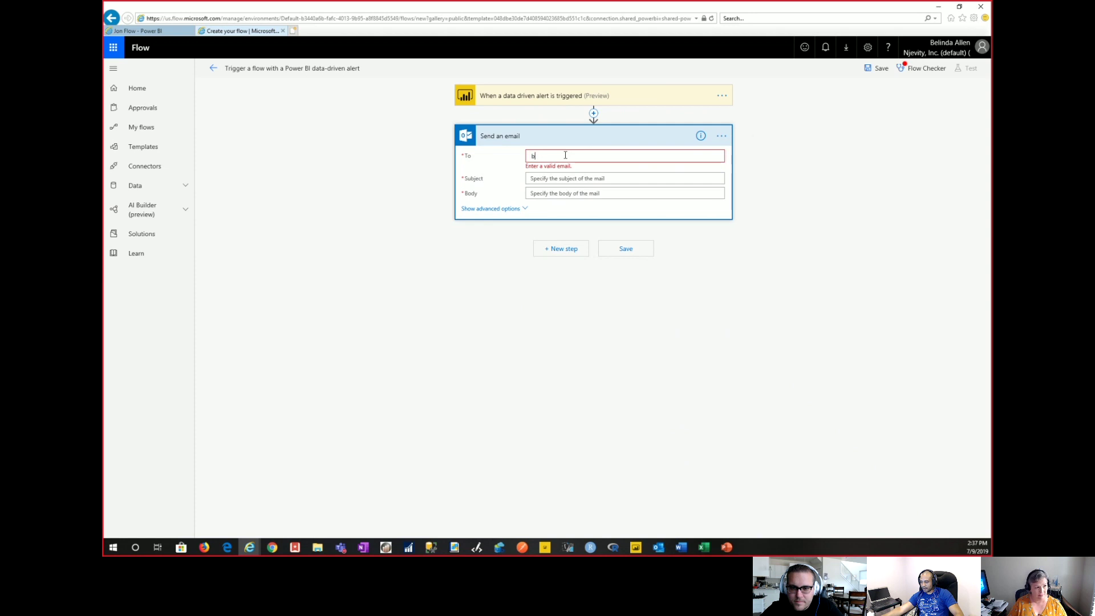
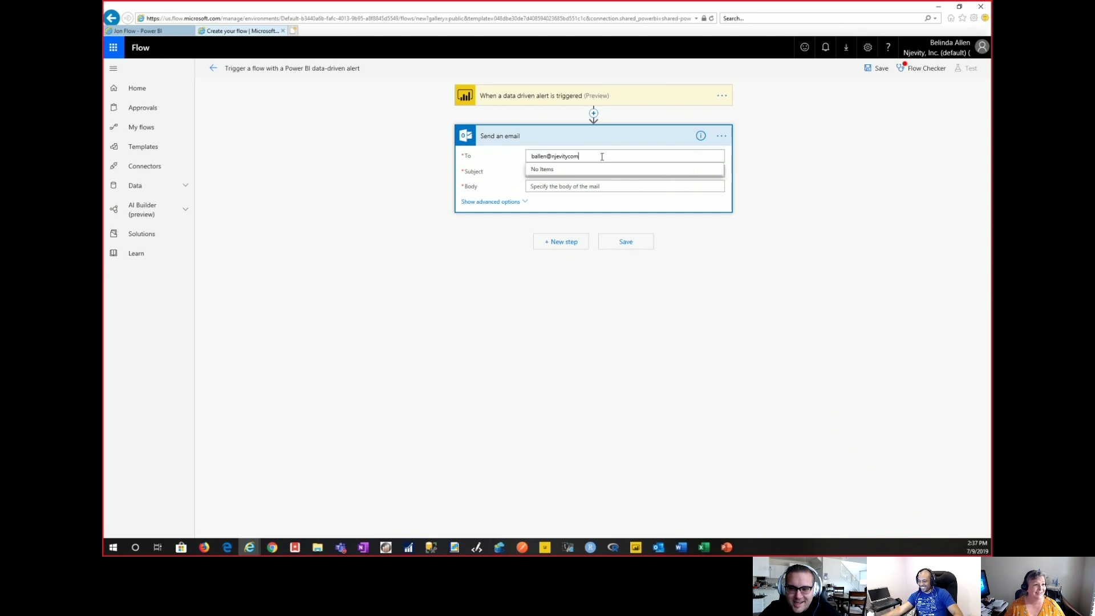
{"action": "left_click", "coordinate": [569, 157]}
{"action": "type", "text": "."}
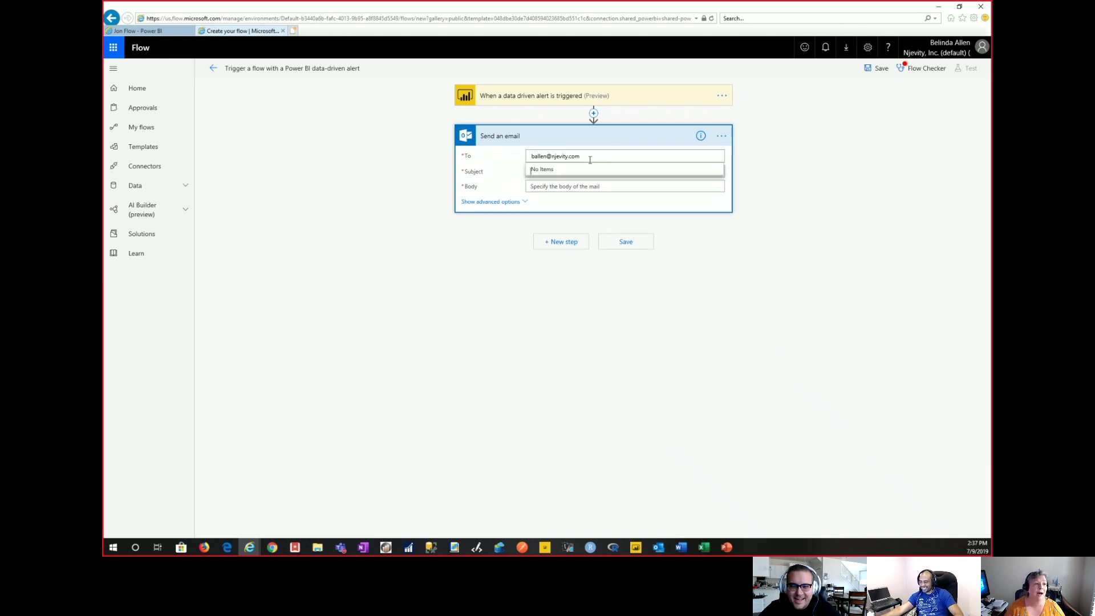
{"action": "key", "text": "Tab"}
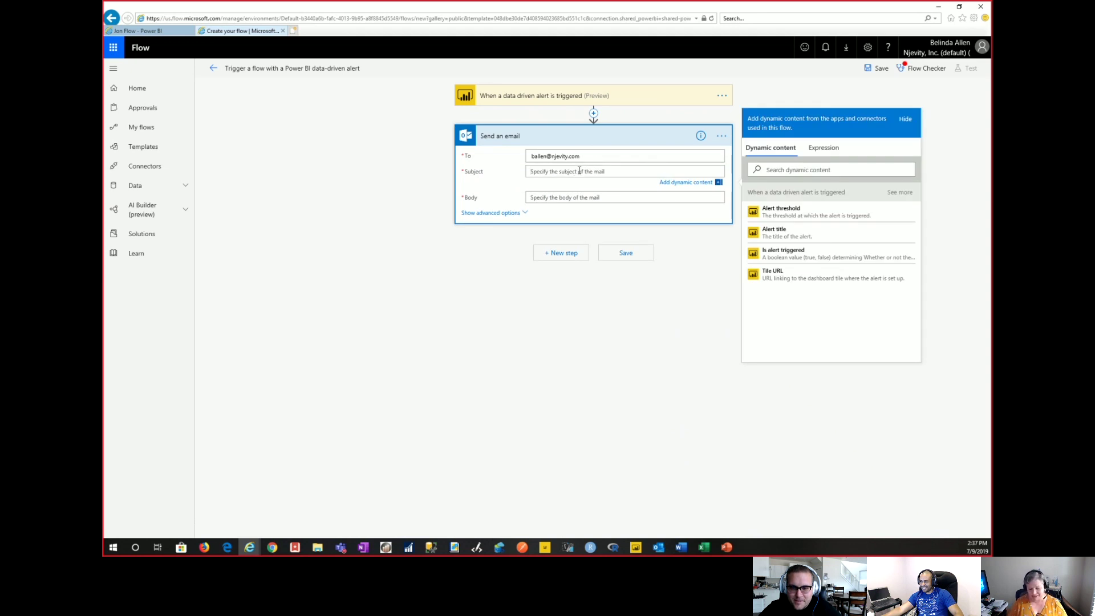
Give the email subject 'Low Cash Alert' and body 'CHECK THE CASH!', then attempt to save.
{"action": "type", "text": "Low Cash Alert"}
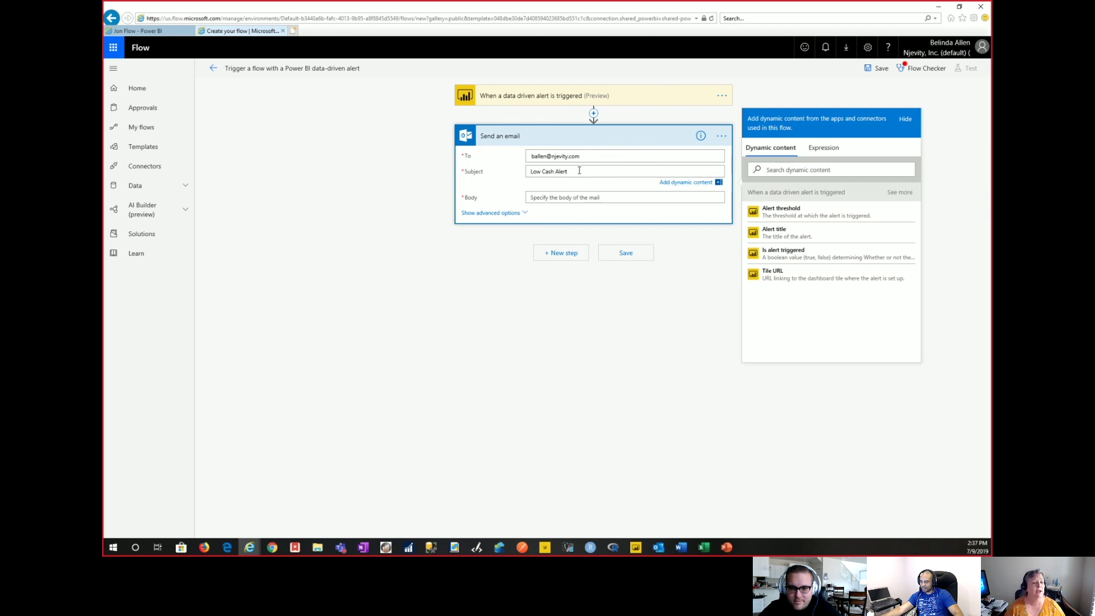
{"action": "left_click", "coordinate": [554, 200]}
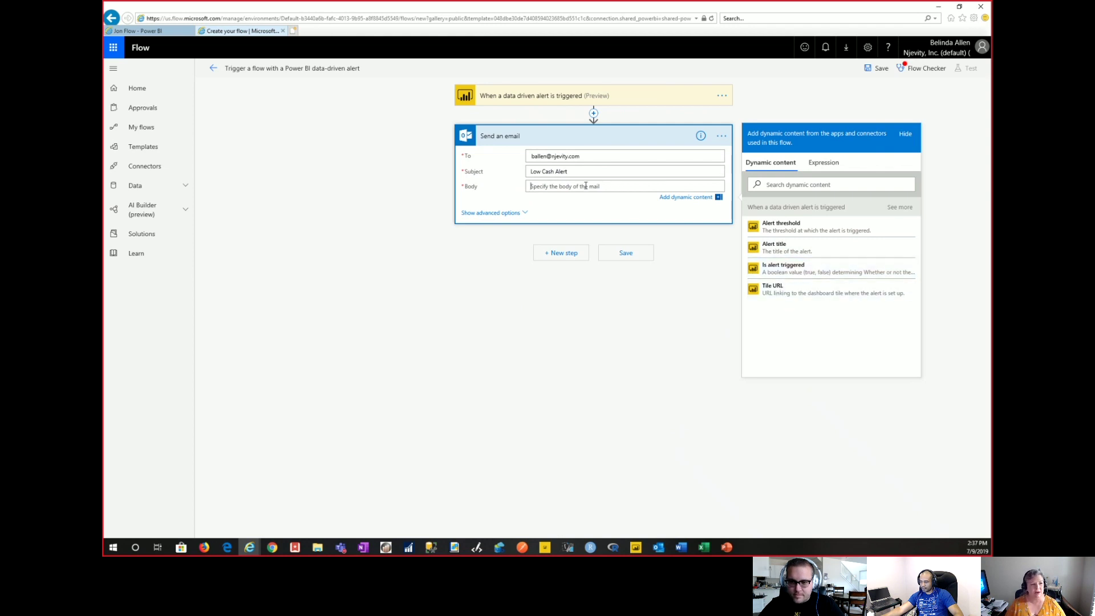
{"action": "type", "text": "CHEC"}
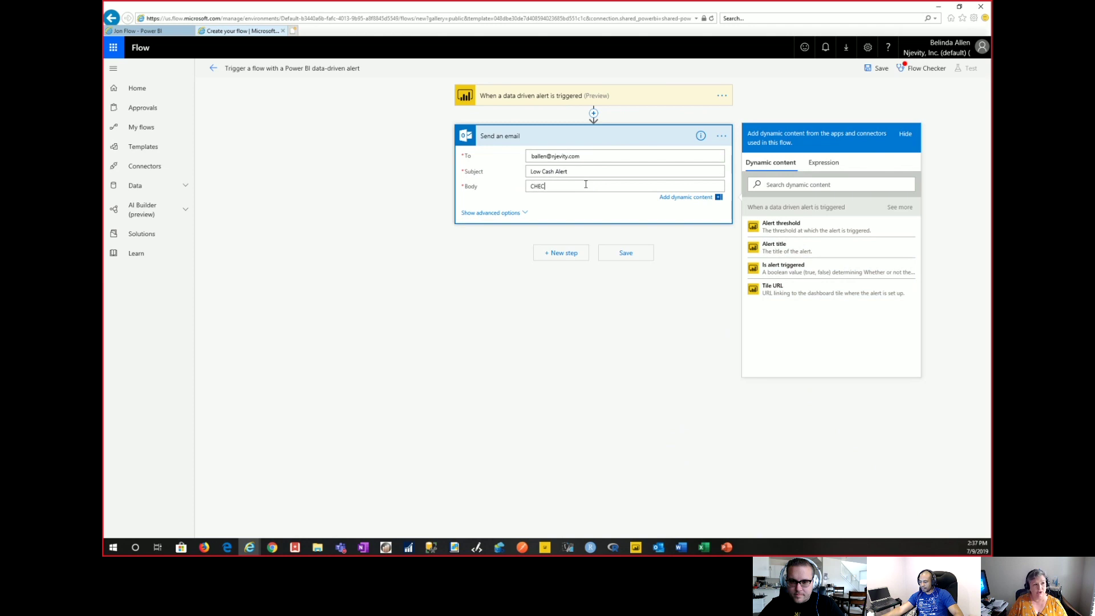
{"action": "type", "text": "K THE CASH!"}
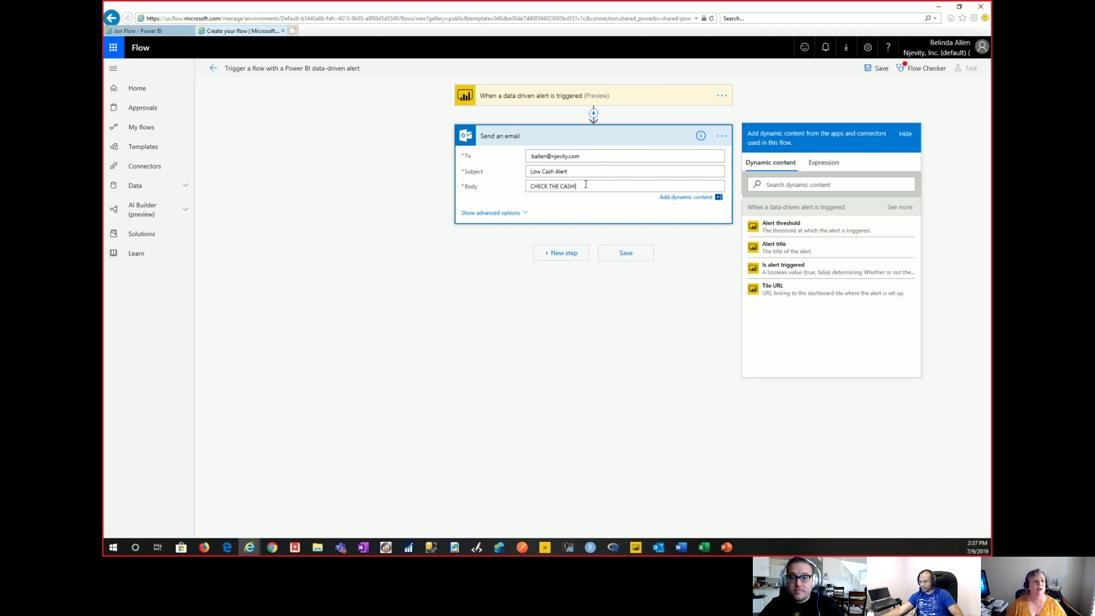
{"action": "left_click", "coordinate": [613, 258]}
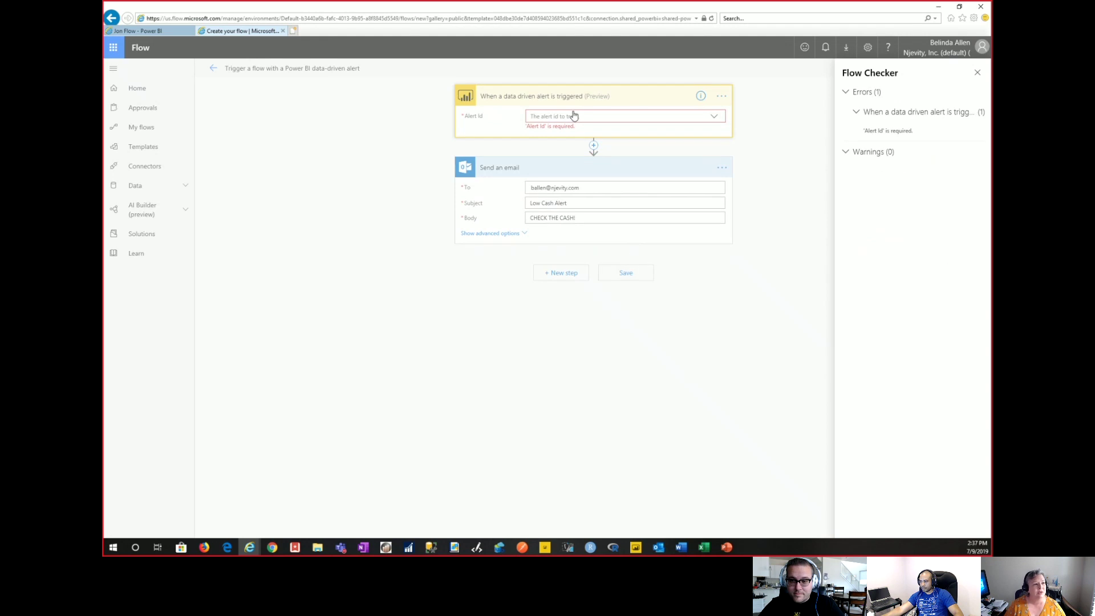
Save the Low Cash Balance alert in Power BI, then recheck Flow's still-empty Alert Id list.
{"action": "left_click", "coordinate": [574, 116]}
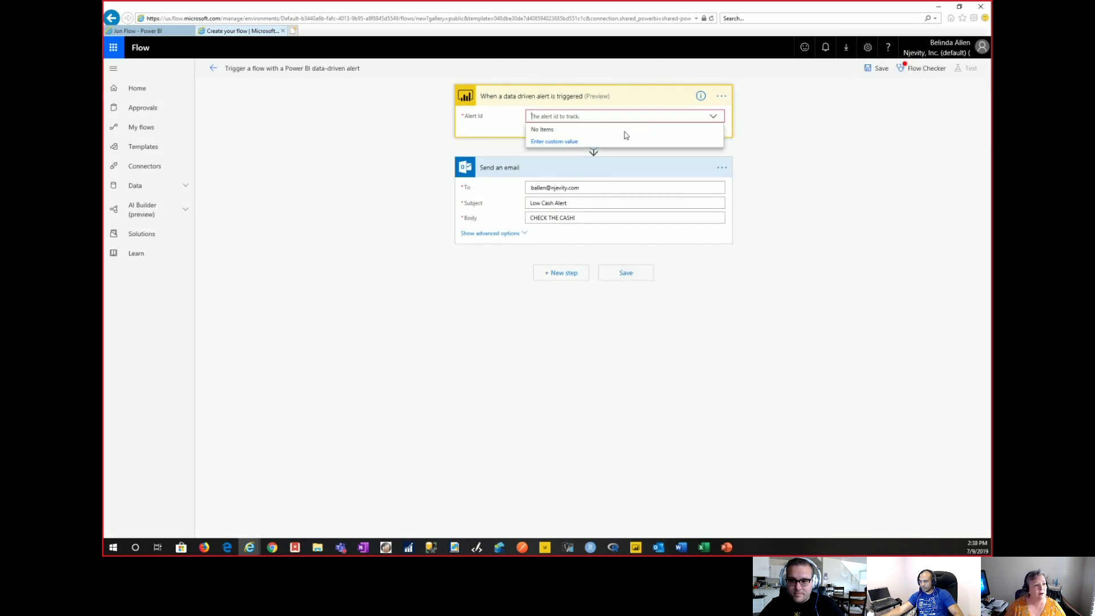
{"action": "left_click", "coordinate": [556, 142]}
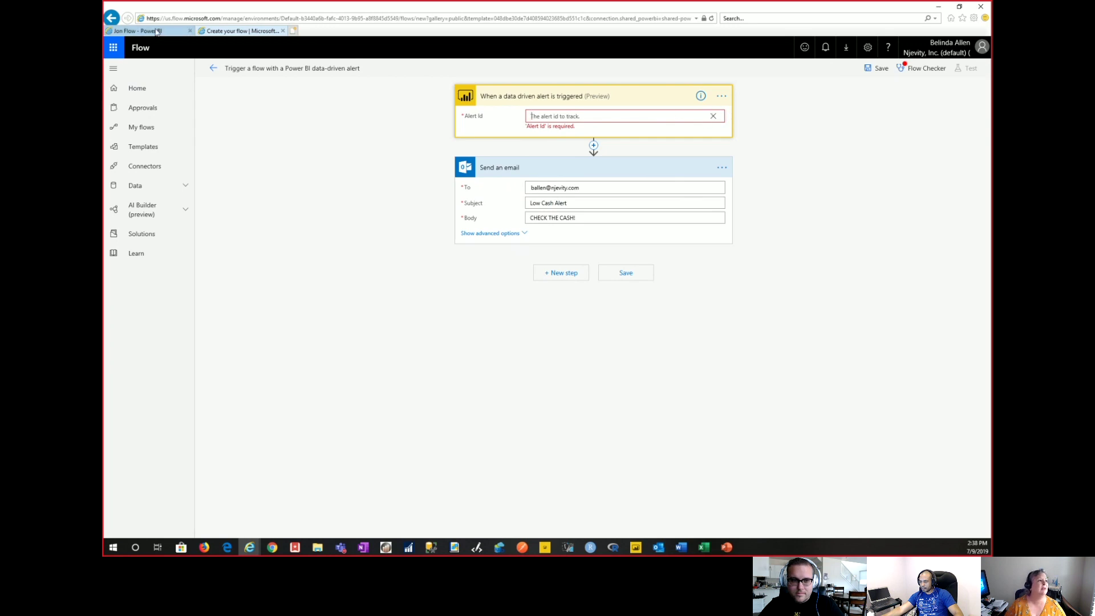
{"action": "left_click", "coordinate": [175, 31]}
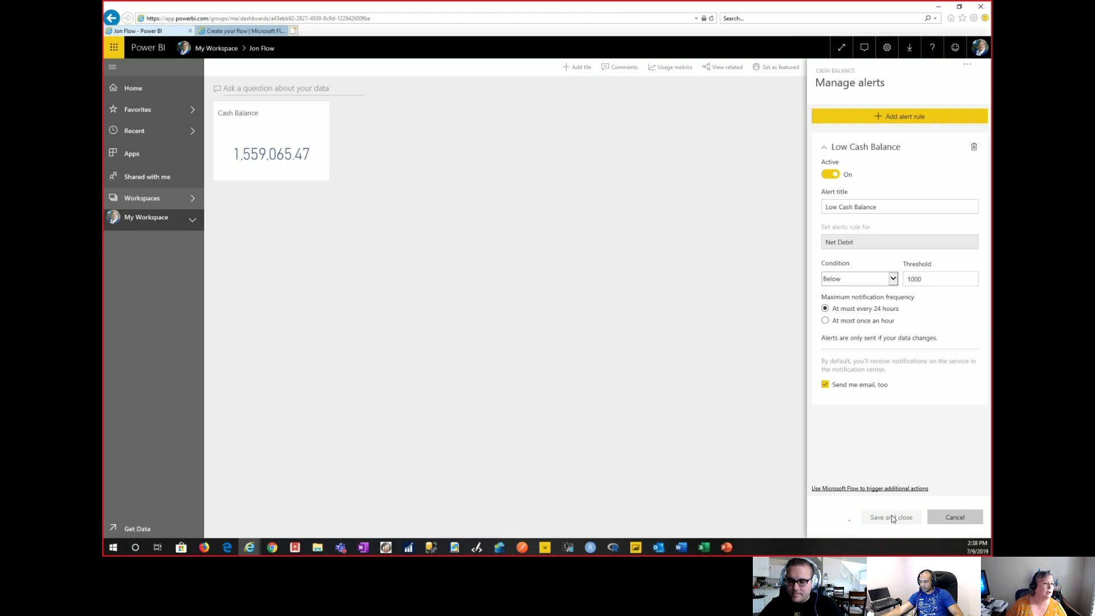
{"action": "left_click", "coordinate": [891, 516]}
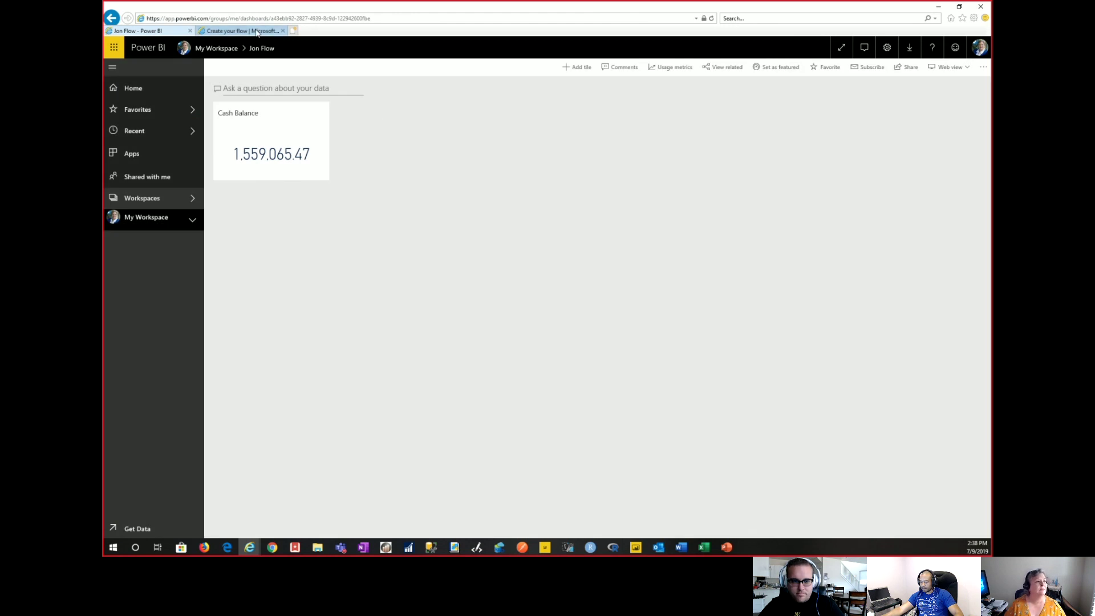
{"action": "left_click", "coordinate": [239, 31]}
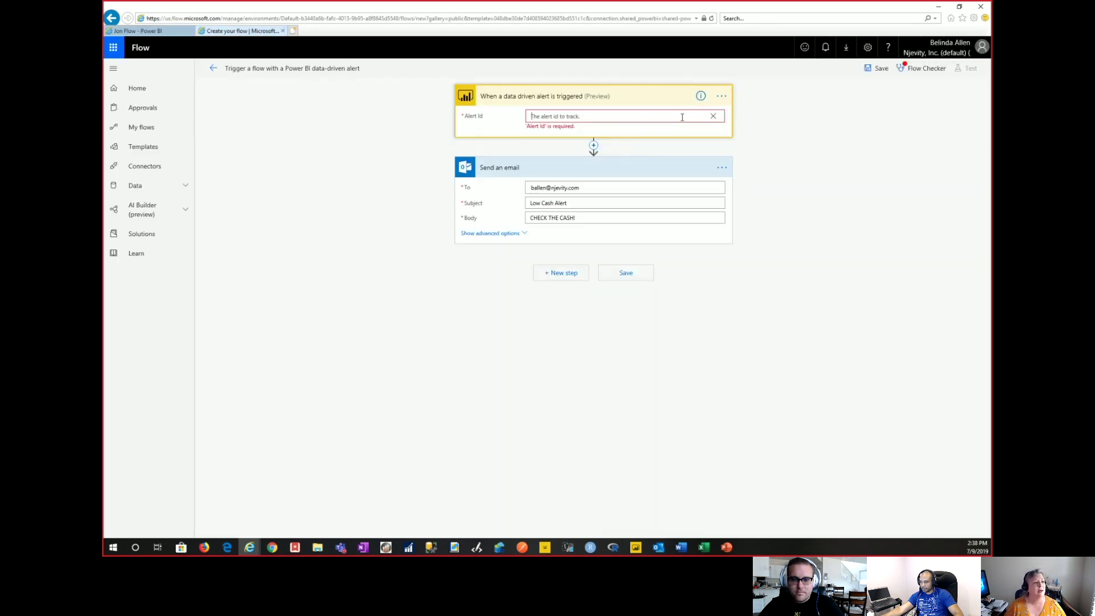
{"action": "left_click", "coordinate": [700, 116]}
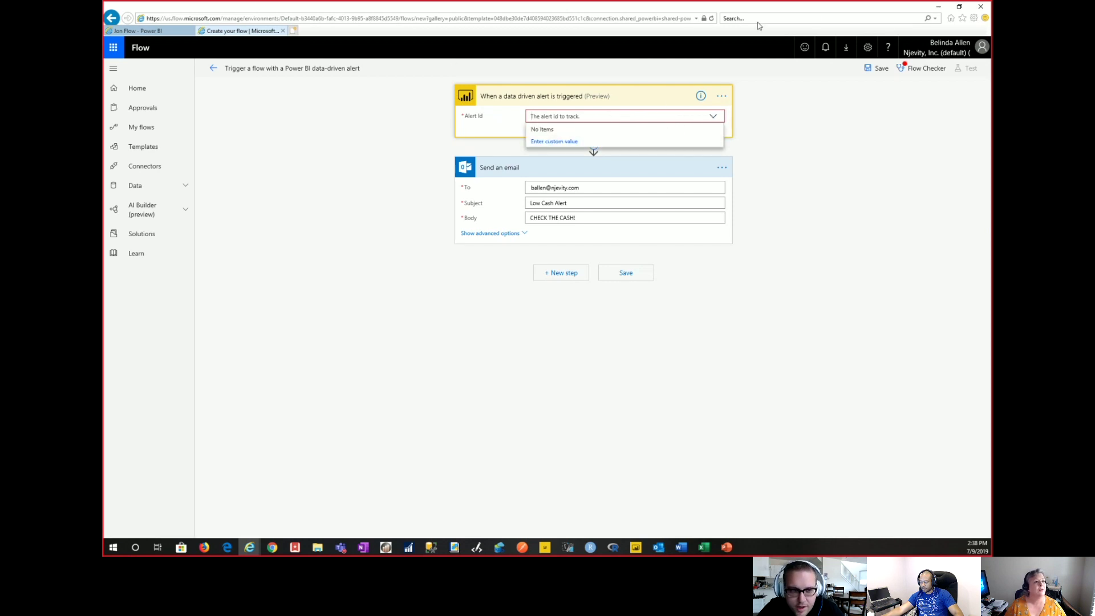
Reload the flow page and set the trigger's Alert Id to Low Cash Balance.
{"action": "left_click", "coordinate": [712, 18]}
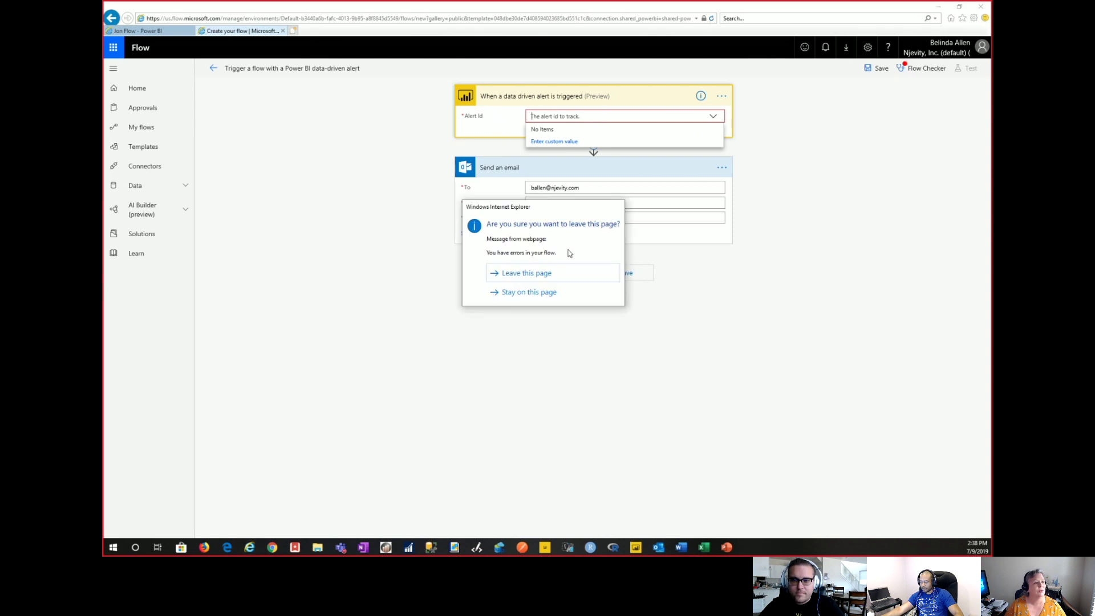
{"action": "left_click", "coordinate": [543, 275]}
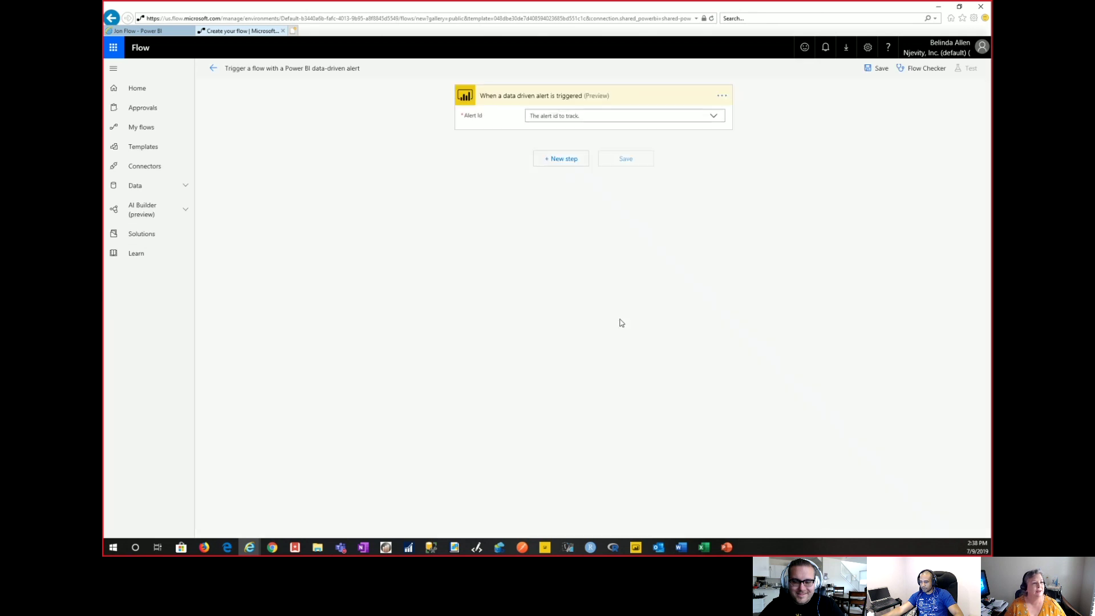
{"action": "left_click", "coordinate": [713, 117]}
{"action": "left_click", "coordinate": [592, 131]}
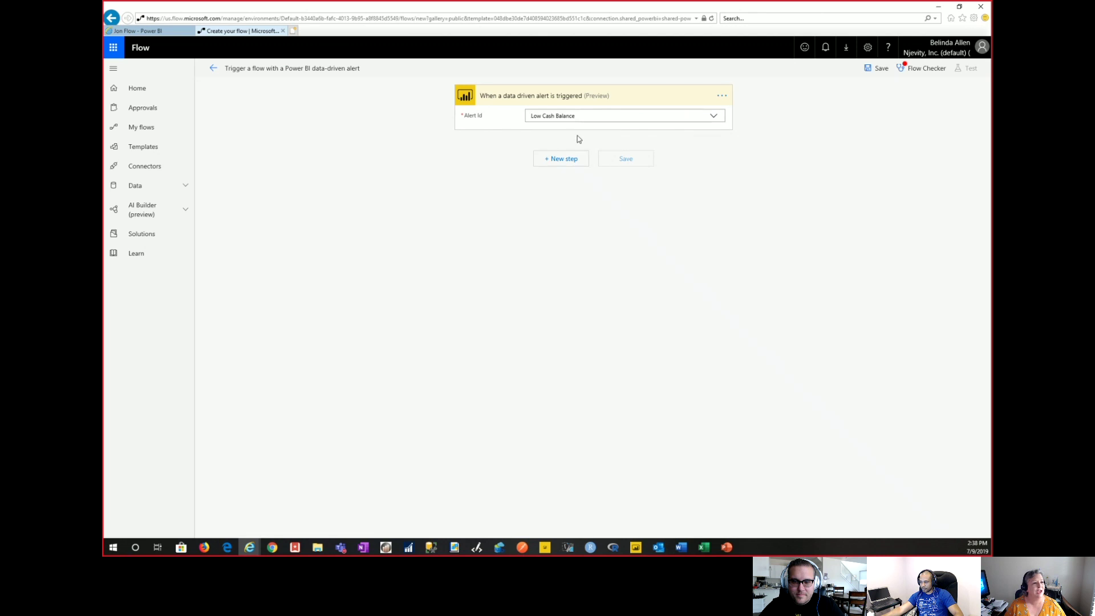
Add a new action step and search the actions for 'outflow'.
{"action": "left_click", "coordinate": [564, 159]}
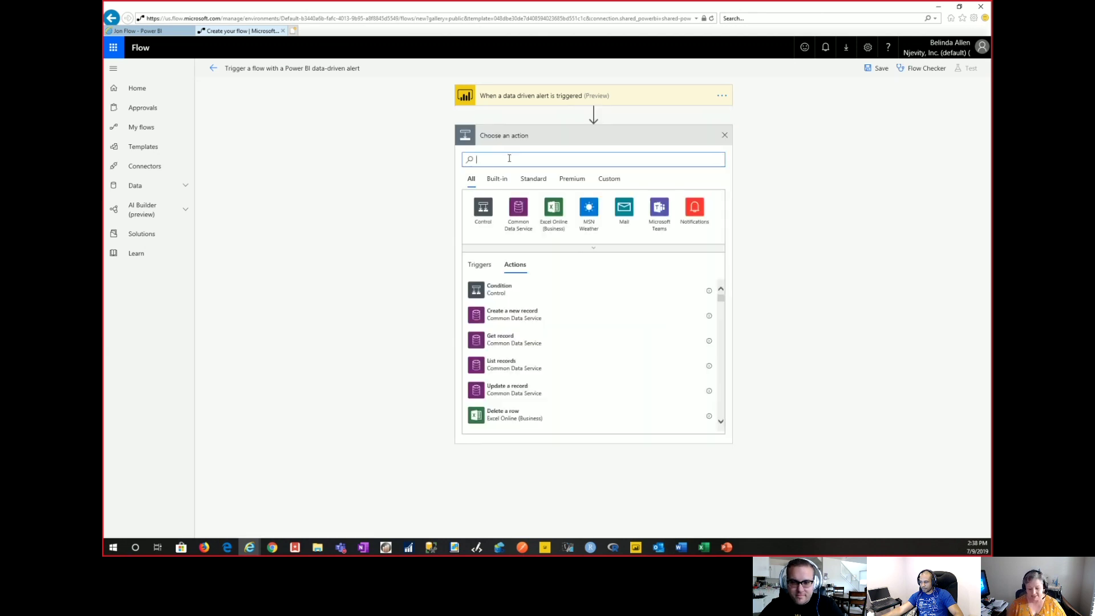
{"action": "type", "text": "outfl"}
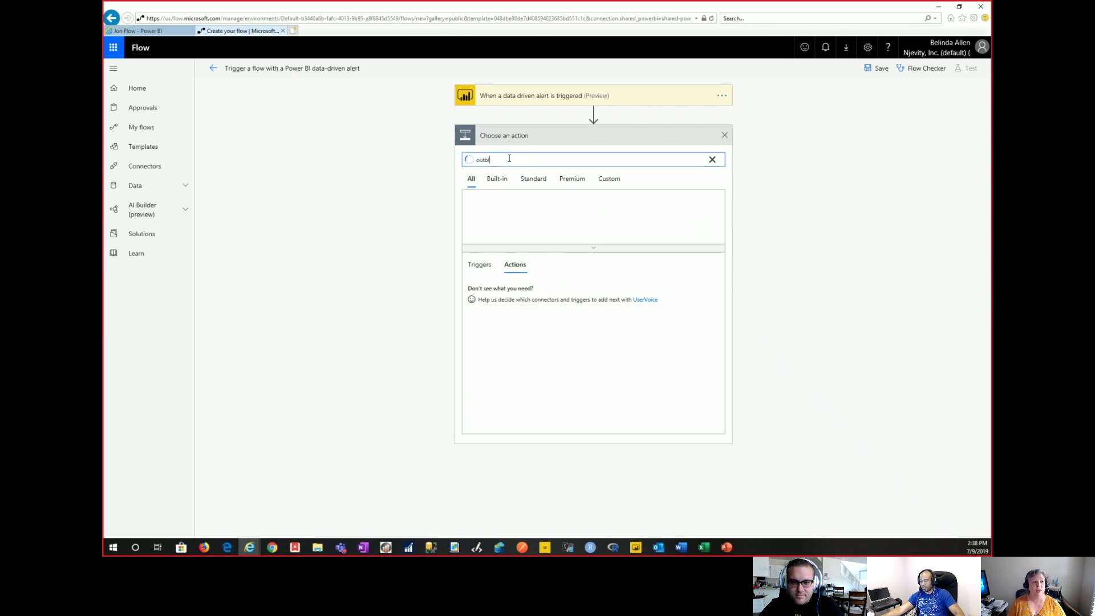
{"action": "type", "text": "ow"}
{"action": "key", "text": "Tab"}
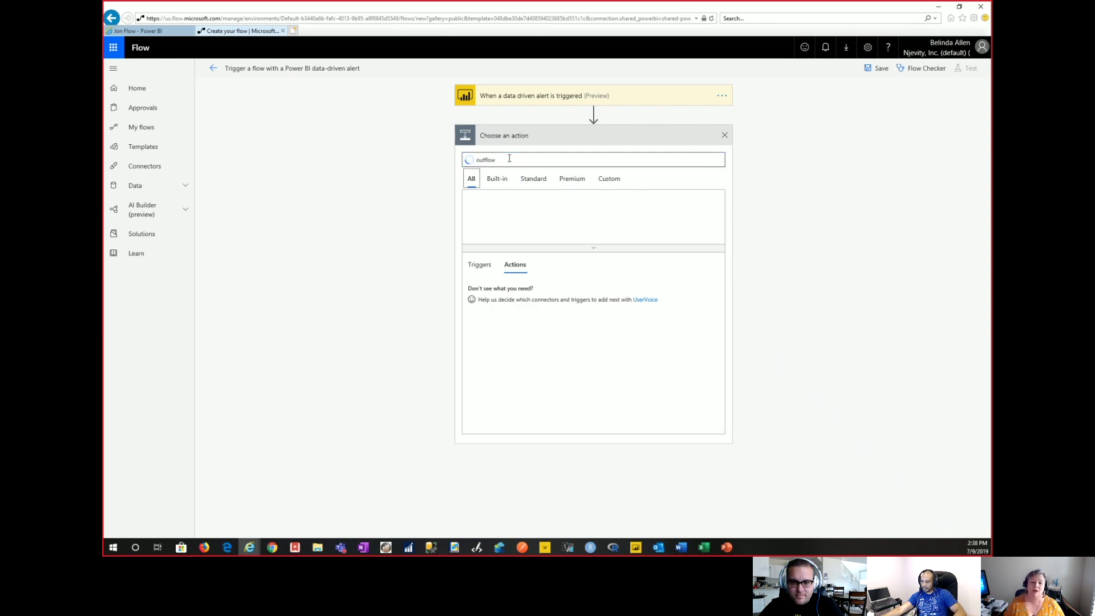
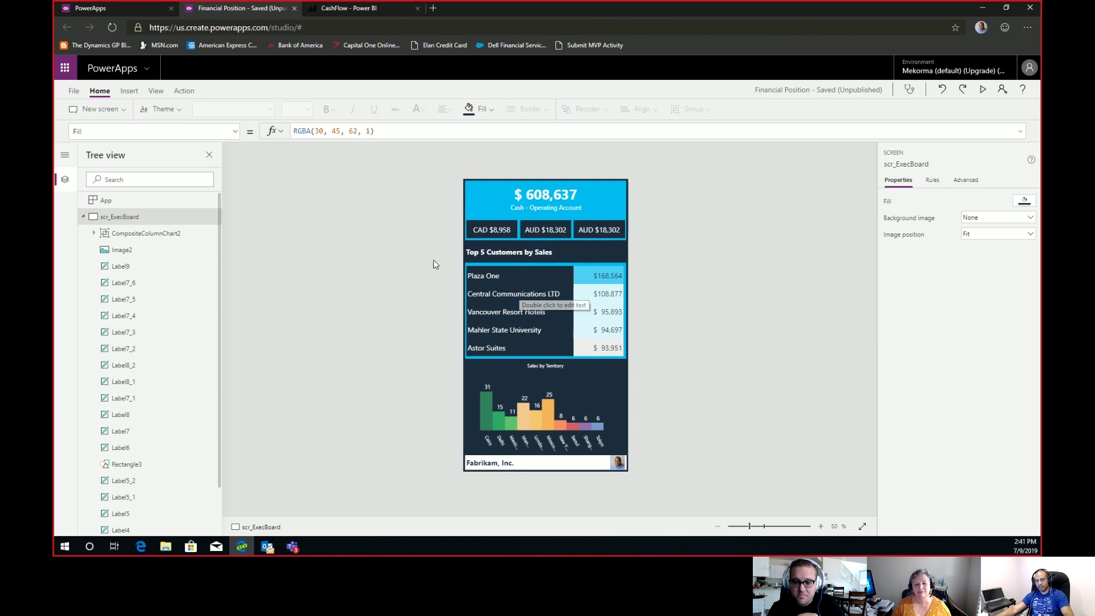
Collapse scr_ExecBoard's control list in the Tree view and select Screen1.
{"action": "scroll", "coordinate": [188, 250], "scroll_direction": "down", "scroll_amount": 2}
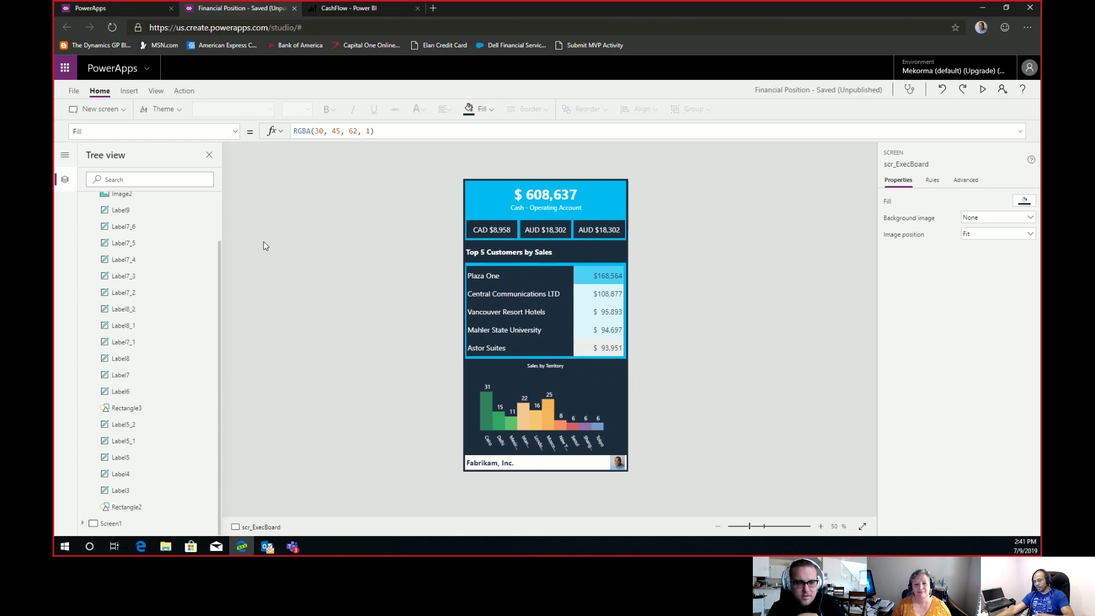
{"action": "left_click_drag", "start_coordinate": [220, 264], "coordinate": [225, 227]}
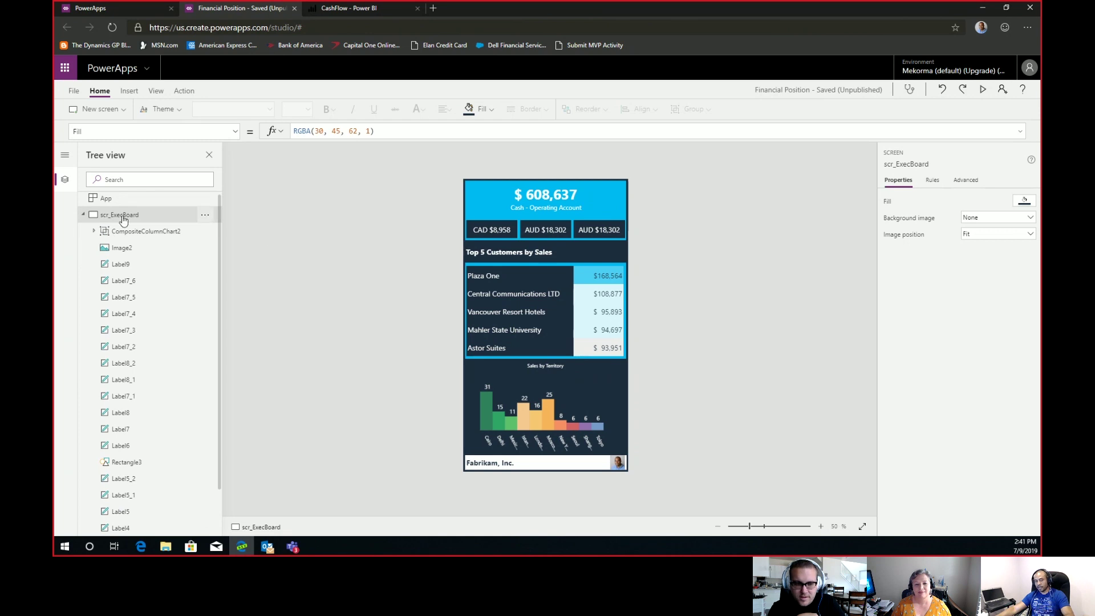
{"action": "left_click", "coordinate": [84, 214]}
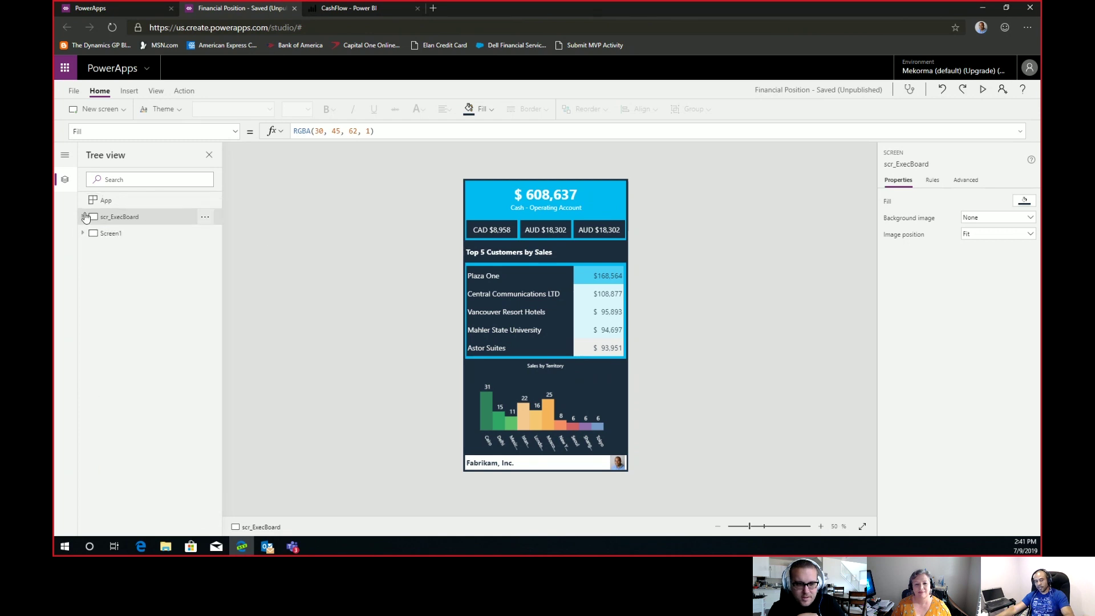
{"action": "left_click", "coordinate": [128, 235]}
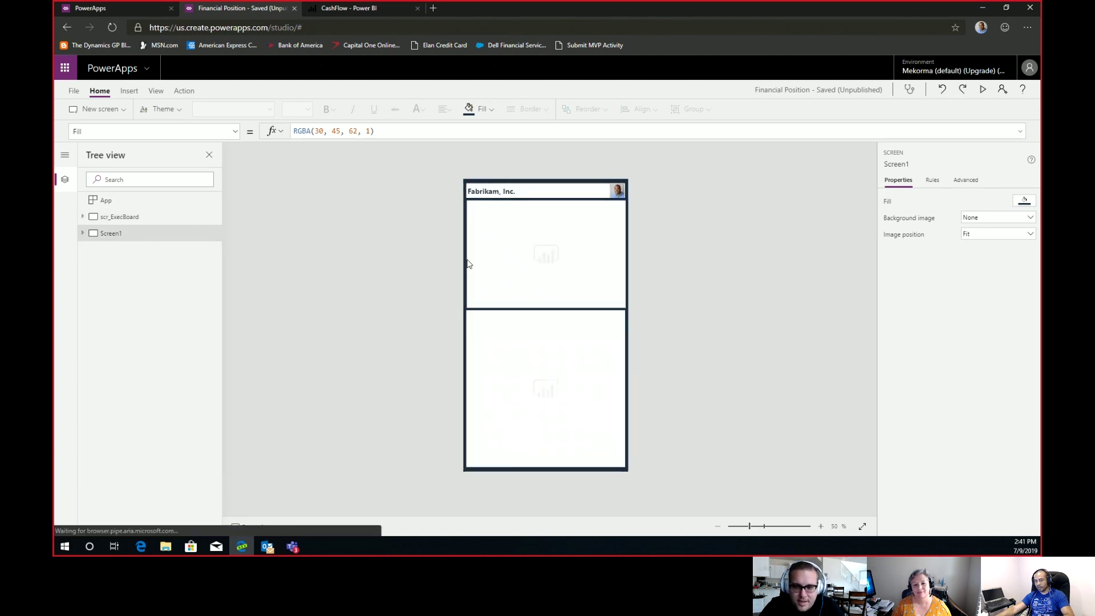
Delete the top Power BI tile and the lower map tile from Screen1, then compare with scr_ExecBoard.
{"action": "left_click", "coordinate": [599, 241]}
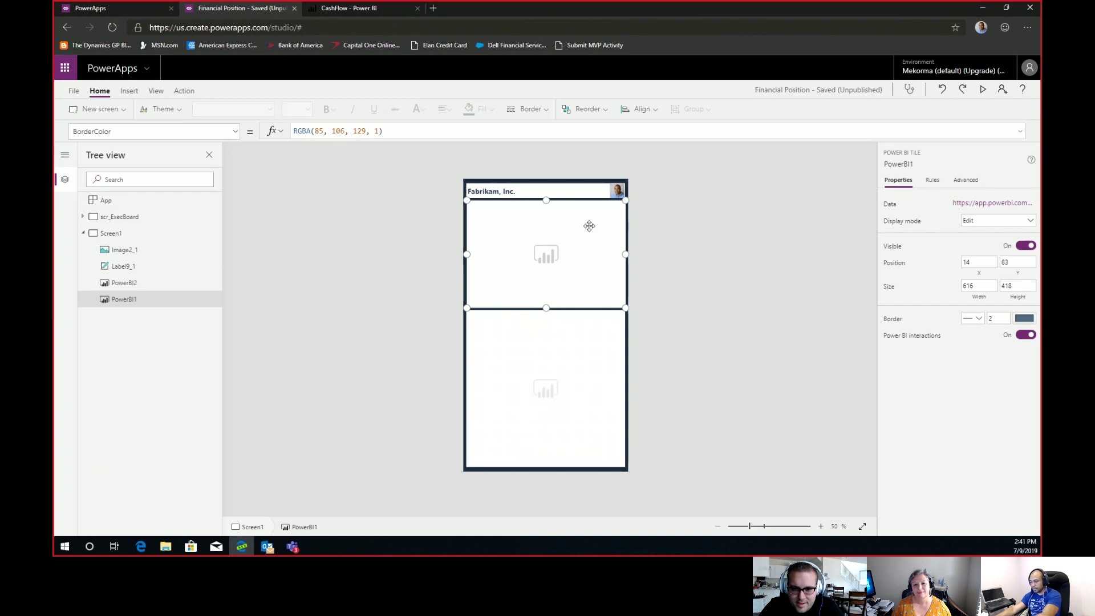
{"action": "key", "text": "Delete"}
{"action": "left_click", "coordinate": [532, 384]}
{"action": "key", "text": "Delete"}
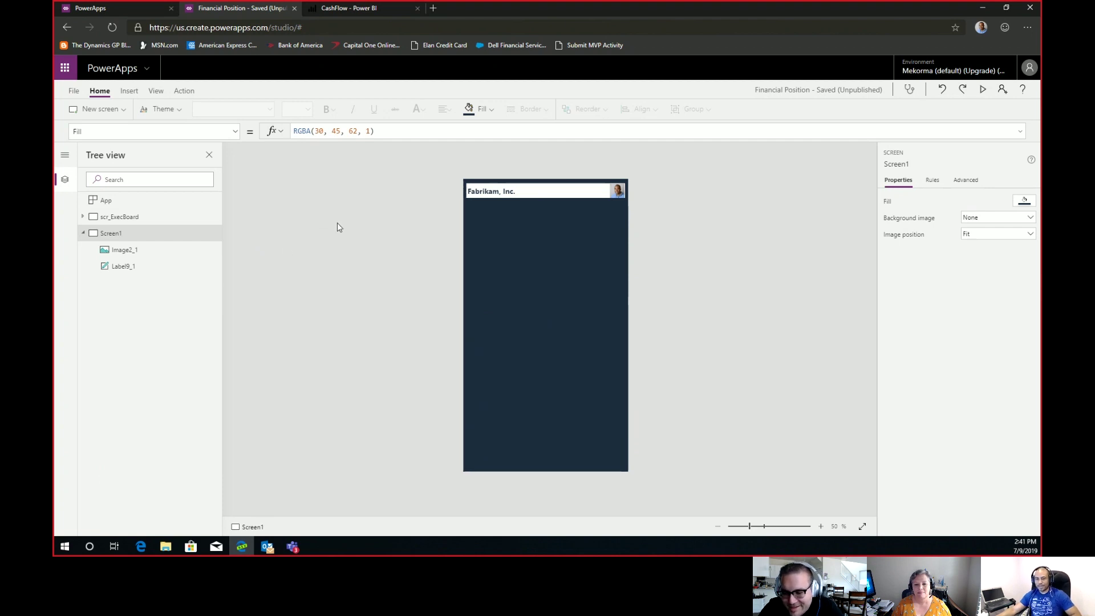
{"action": "left_click", "coordinate": [129, 220]}
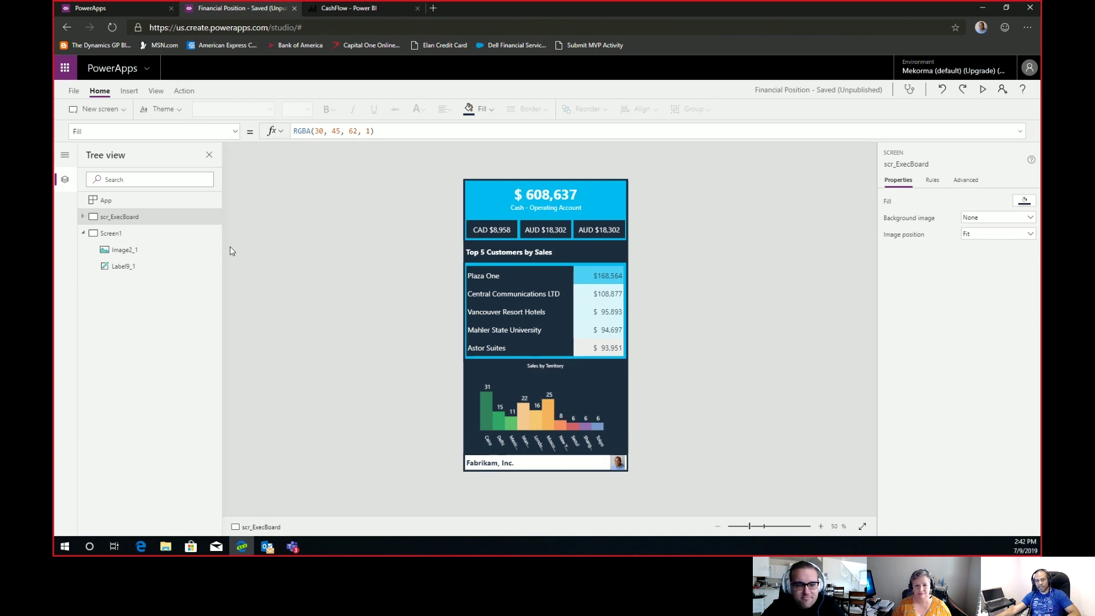
{"action": "left_click", "coordinate": [113, 237]}
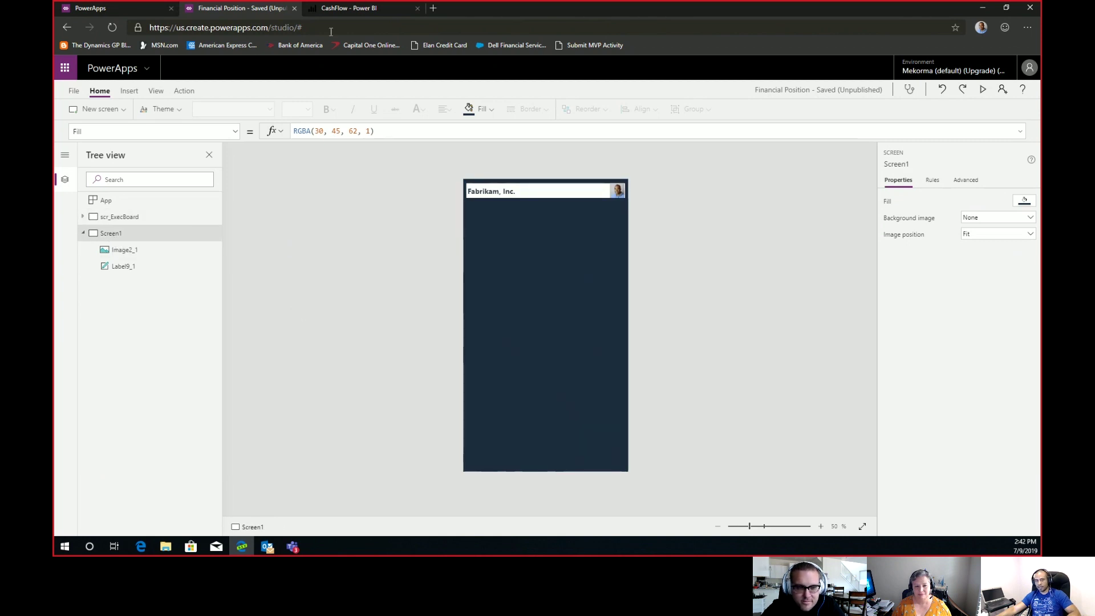
Compare the CashFlow report's Sales Information page with scr_ExecBoard, then open the Cash Flow Calendar page.
{"action": "left_click", "coordinate": [342, 12]}
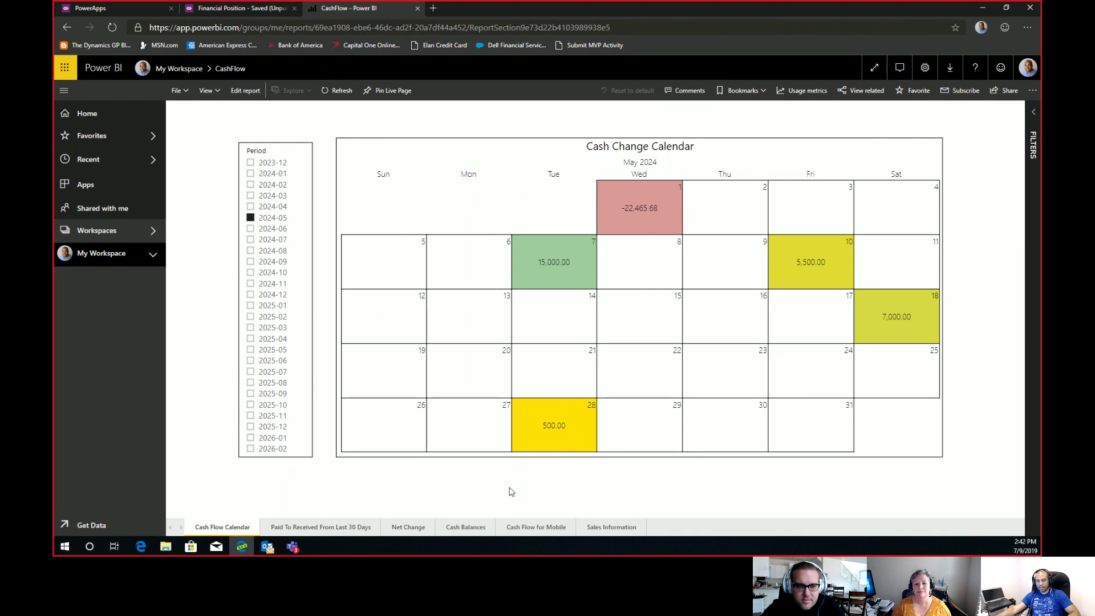
{"action": "left_click", "coordinate": [606, 530]}
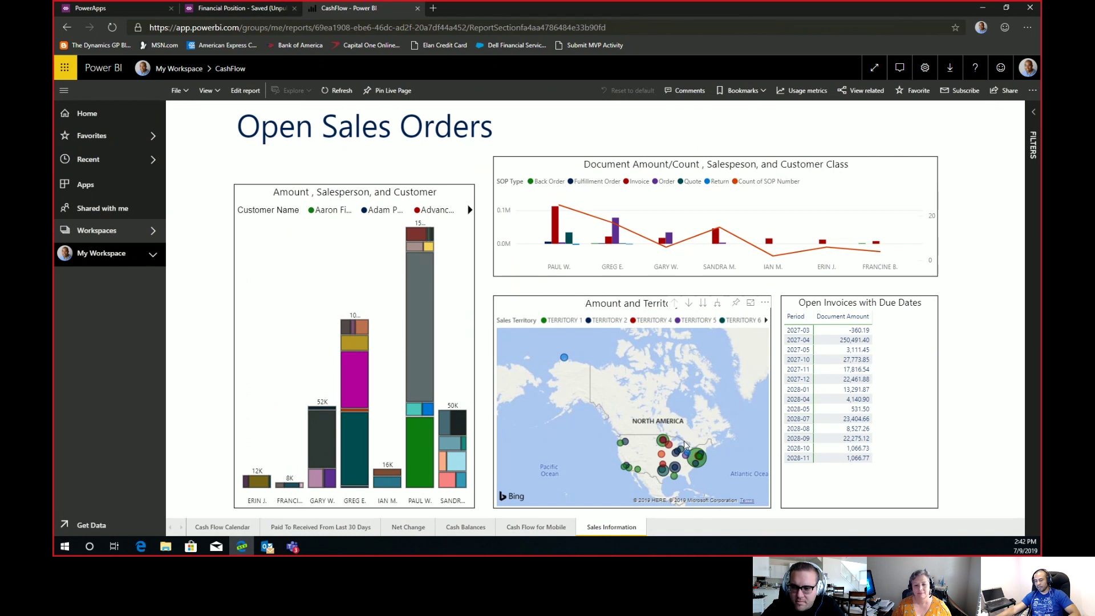
{"action": "left_click", "coordinate": [141, 9]}
{"action": "left_click", "coordinate": [262, 10]}
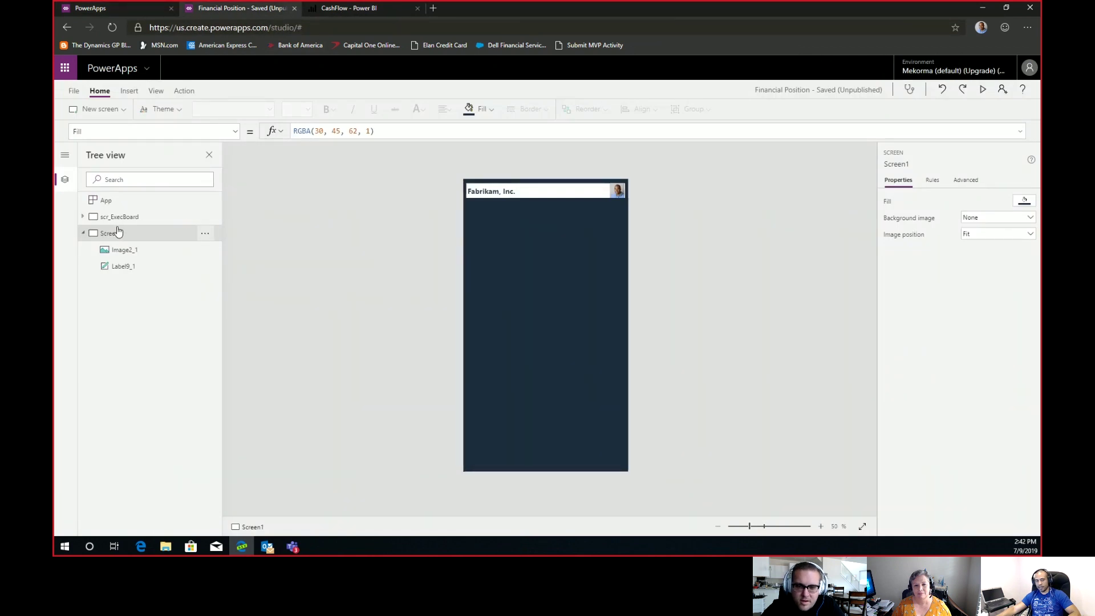
{"action": "left_click", "coordinate": [134, 218]}
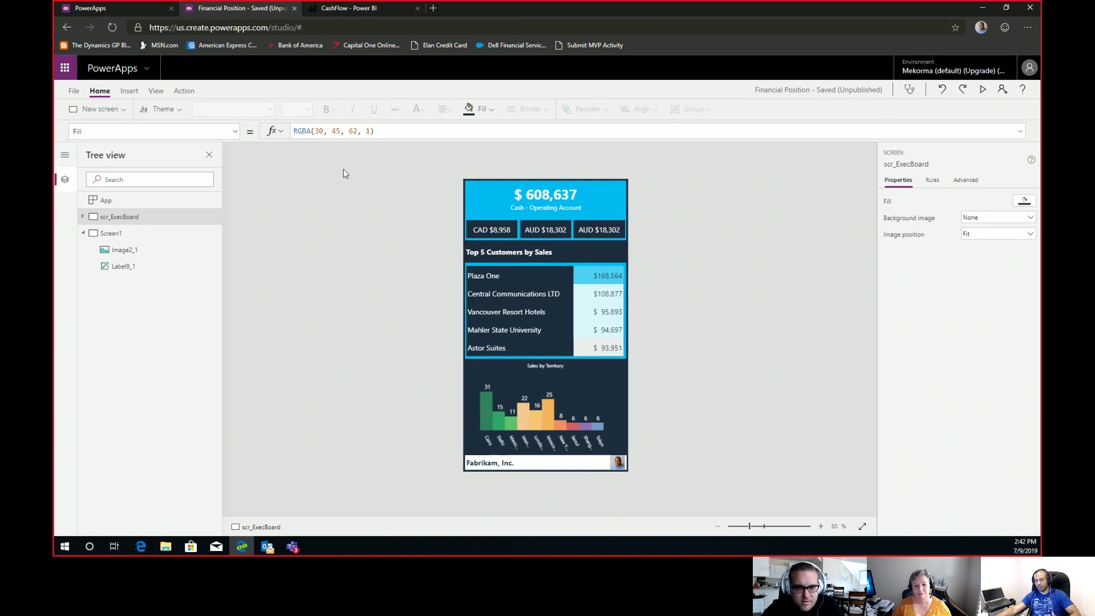
{"action": "left_click", "coordinate": [342, 9]}
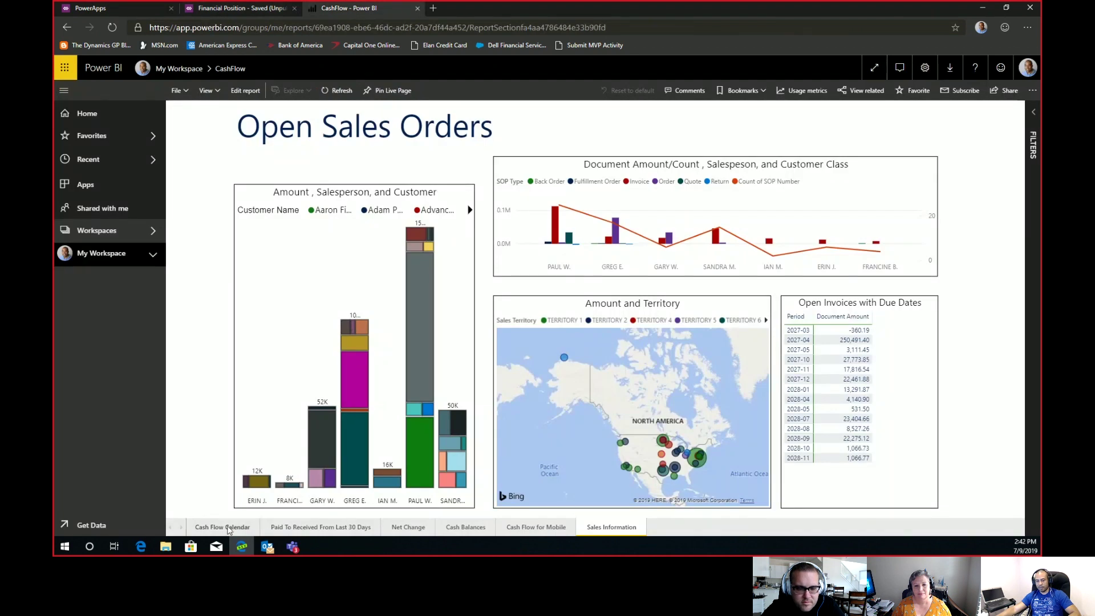
{"action": "left_click", "coordinate": [229, 528]}
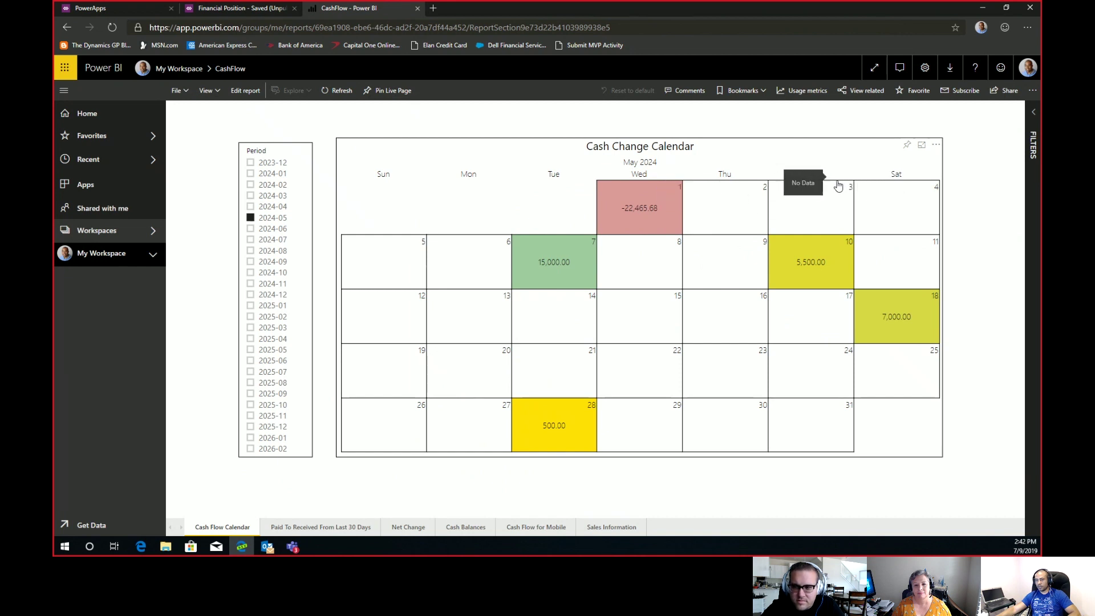
{"action": "left_click", "coordinate": [908, 146]}
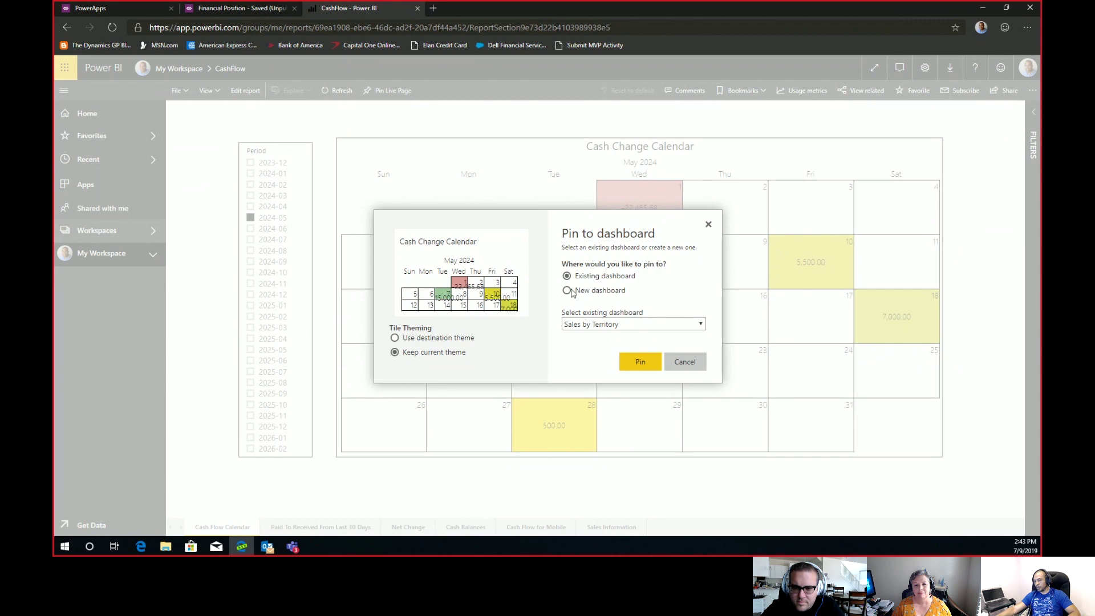
{"action": "left_click", "coordinate": [567, 292]}
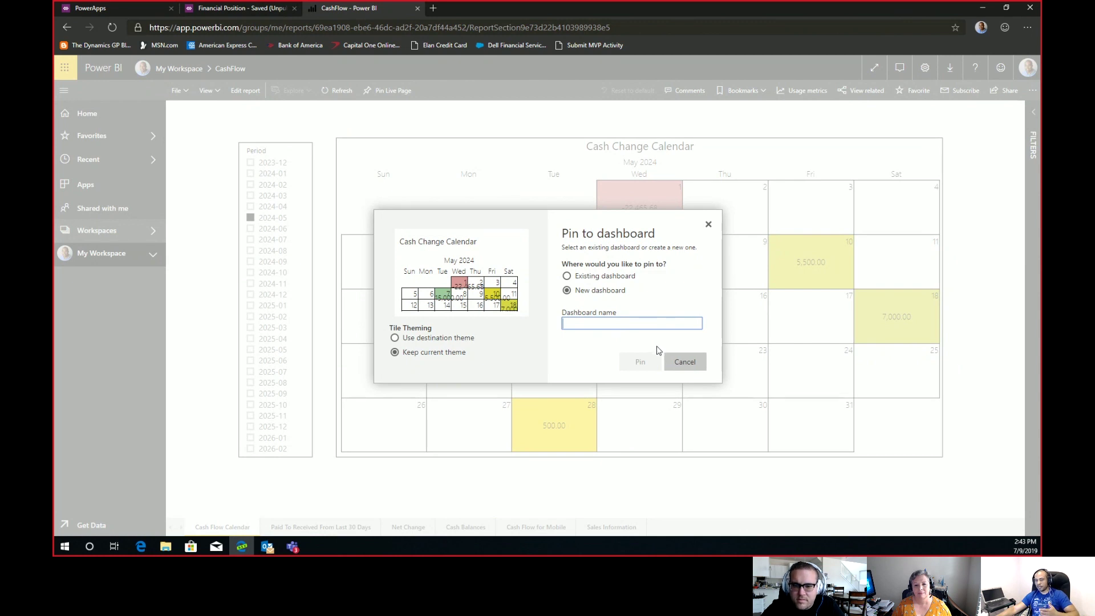
{"action": "left_click", "coordinate": [675, 363]}
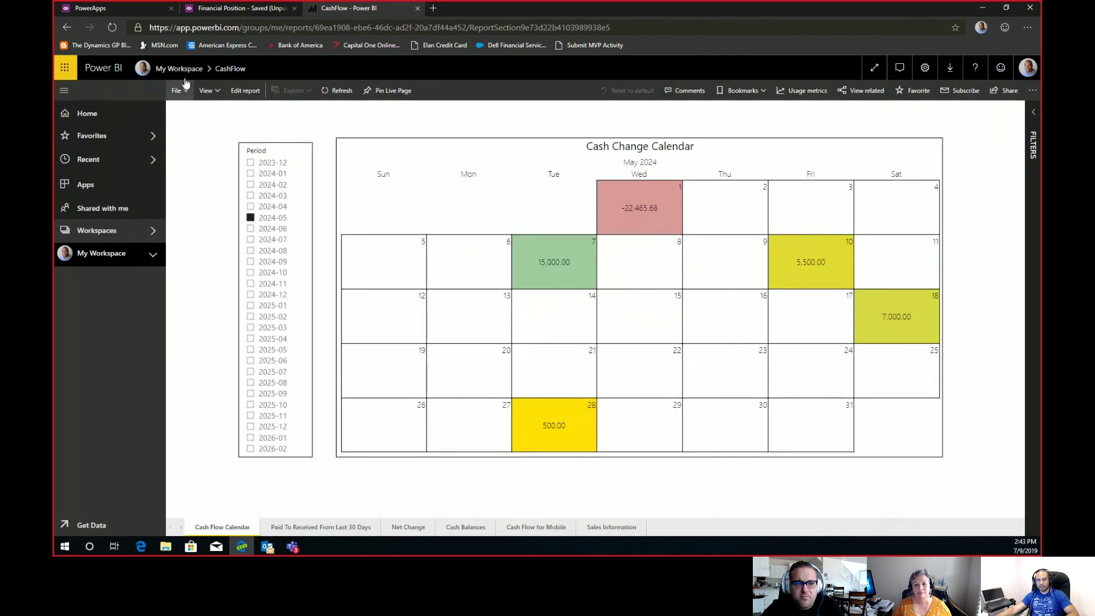
{"action": "left_click", "coordinate": [184, 73]}
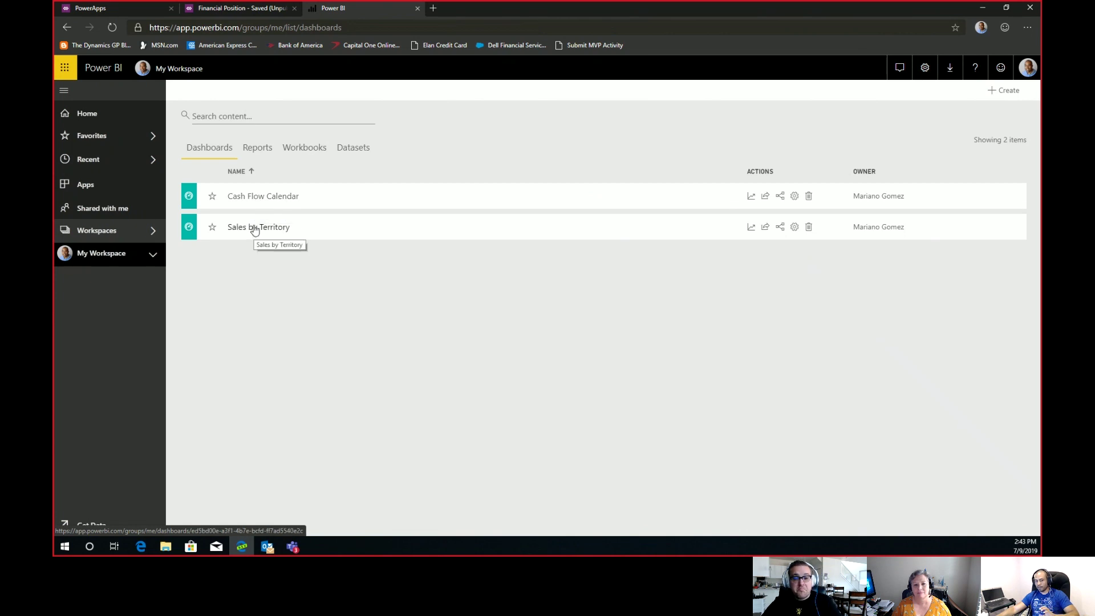
{"action": "left_click", "coordinate": [253, 231]}
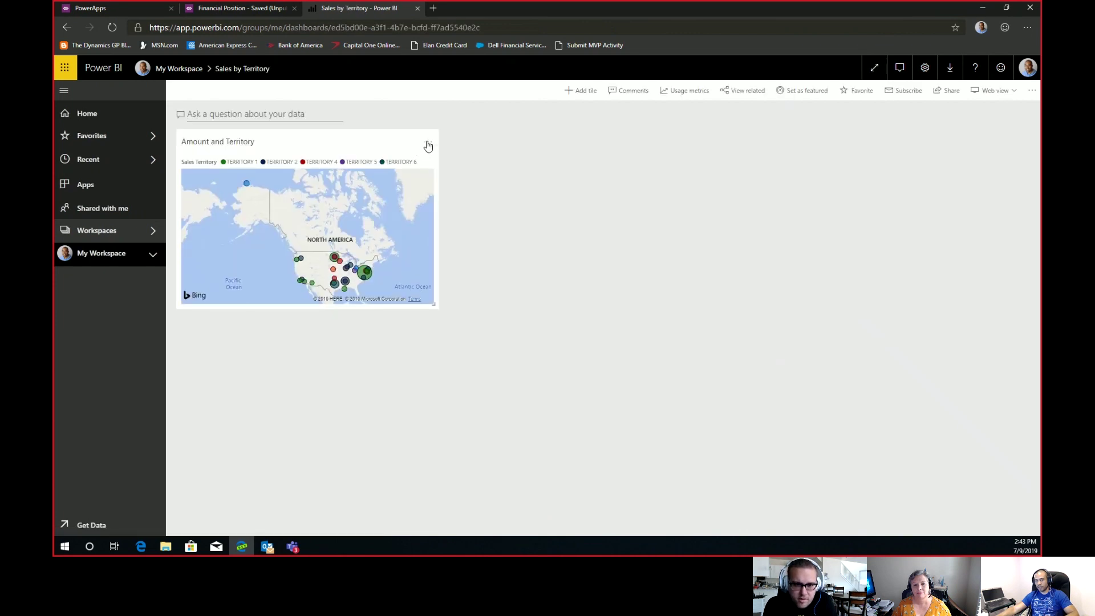
{"action": "left_click", "coordinate": [428, 146]}
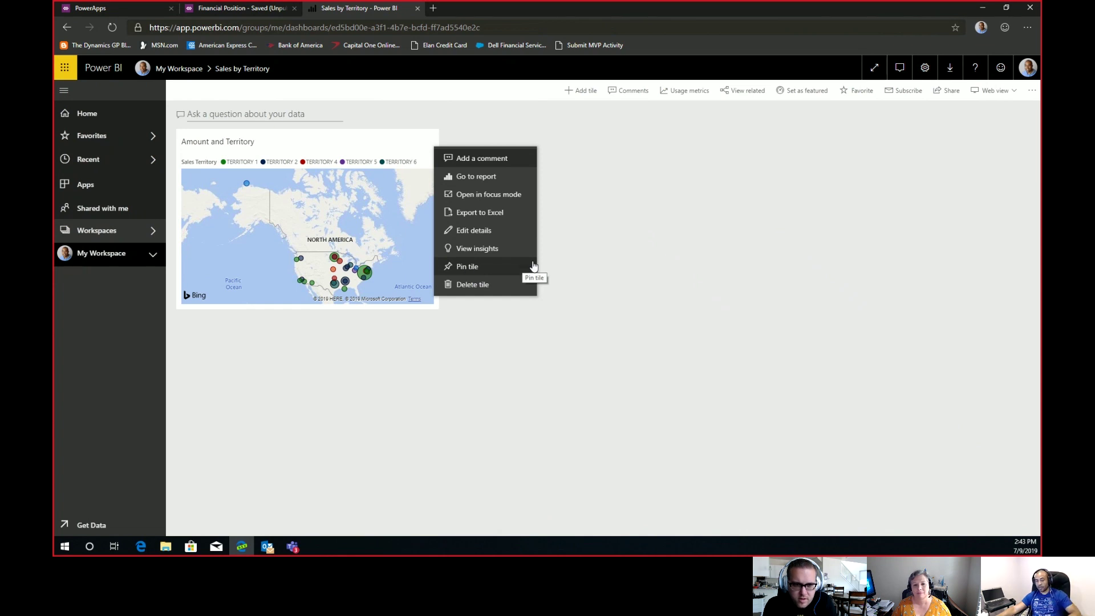
{"action": "left_click", "coordinate": [546, 261]}
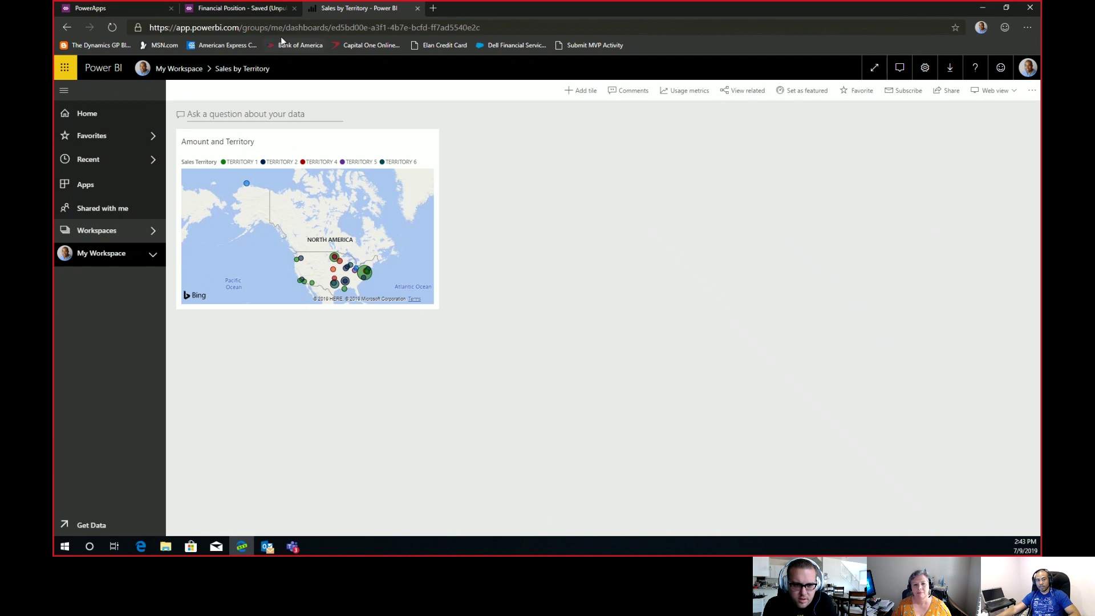
Select Screen1 in the Financial Position app and insert a Power BI tile from Controls.
{"action": "left_click", "coordinate": [210, 11]}
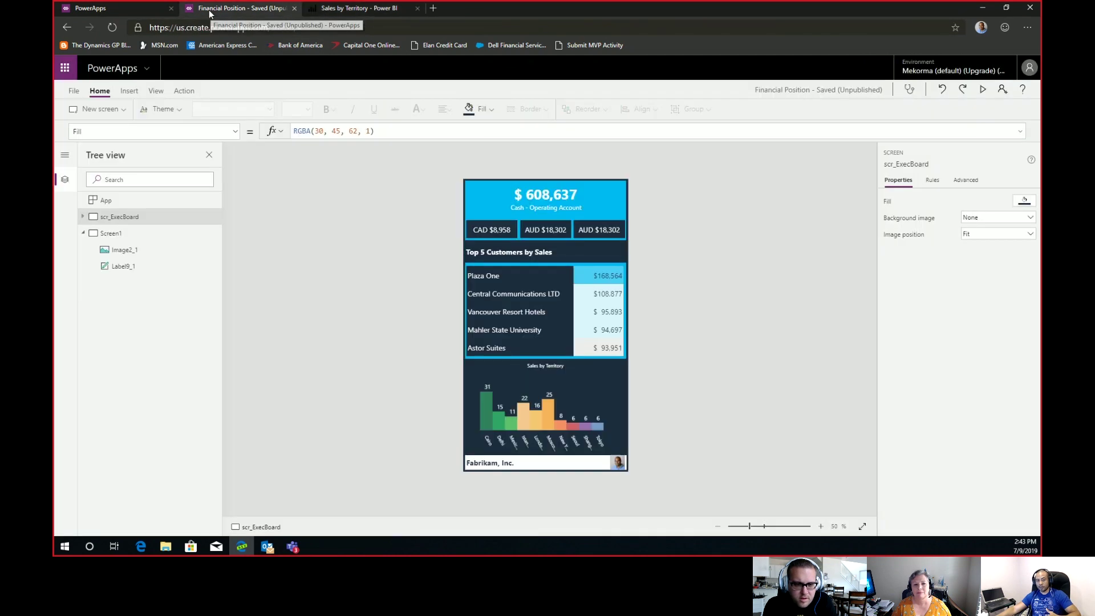
{"action": "left_click", "coordinate": [117, 235]}
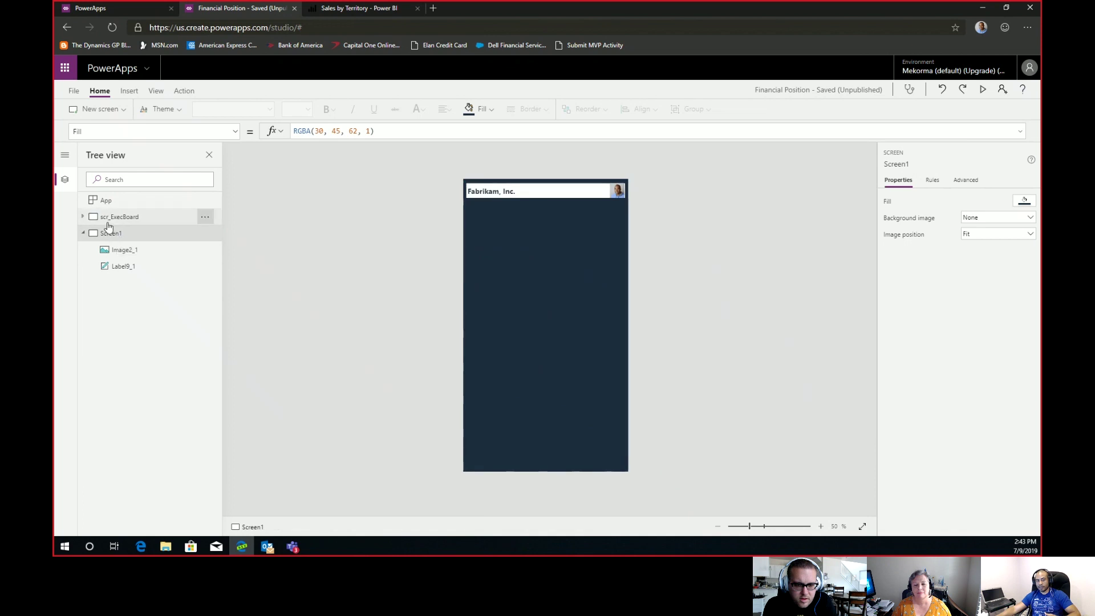
{"action": "left_click", "coordinate": [119, 219]}
{"action": "left_click", "coordinate": [120, 236]}
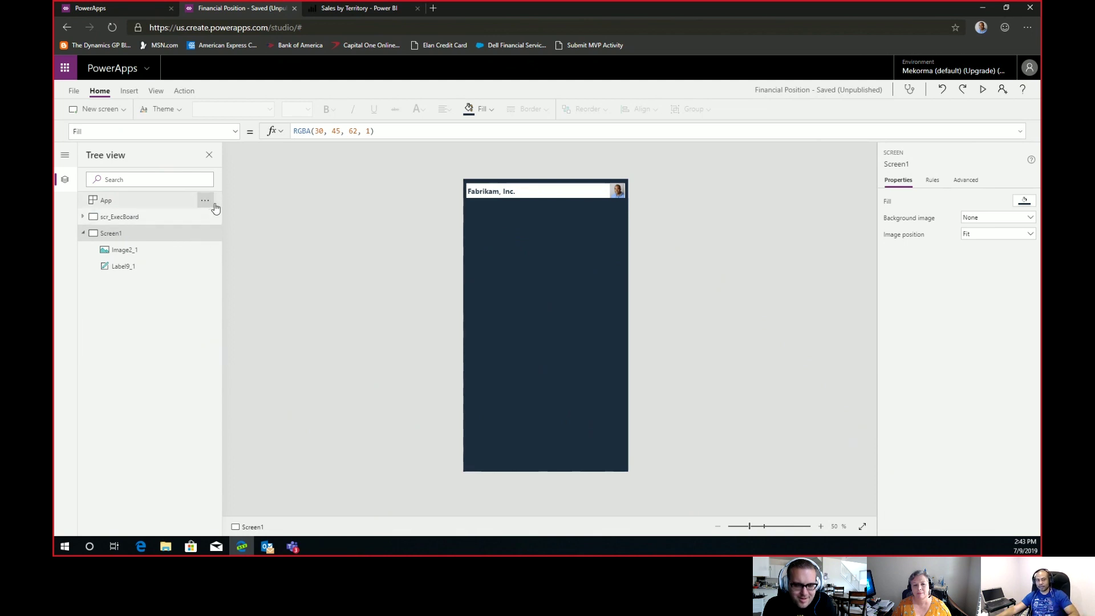
{"action": "left_click", "coordinate": [129, 93]}
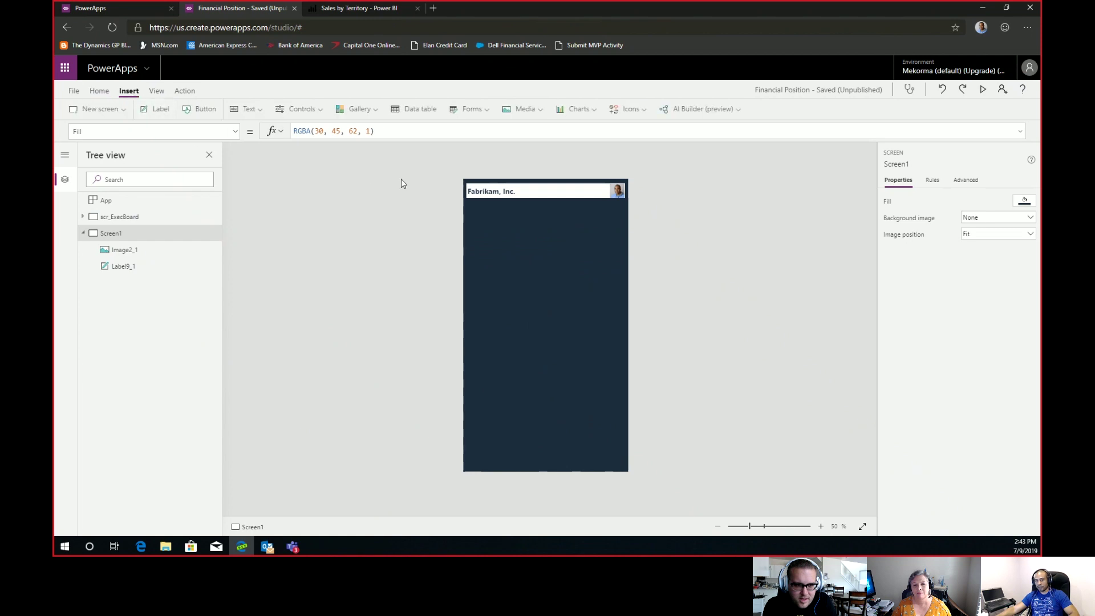
{"action": "left_click", "coordinate": [297, 109]}
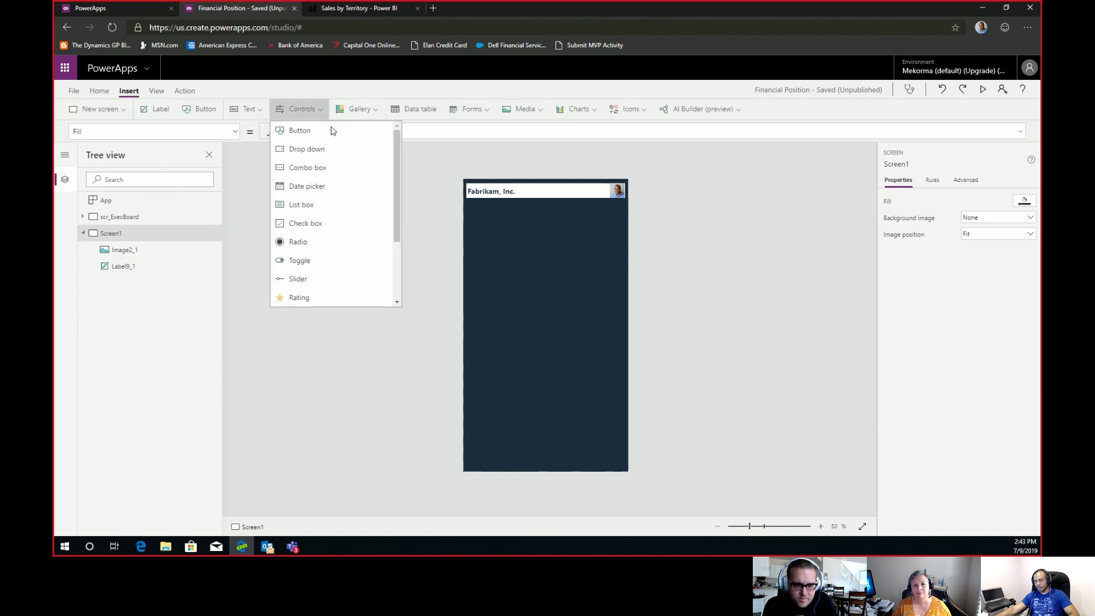
{"action": "left_click_drag", "start_coordinate": [399, 196], "coordinate": [395, 262]}
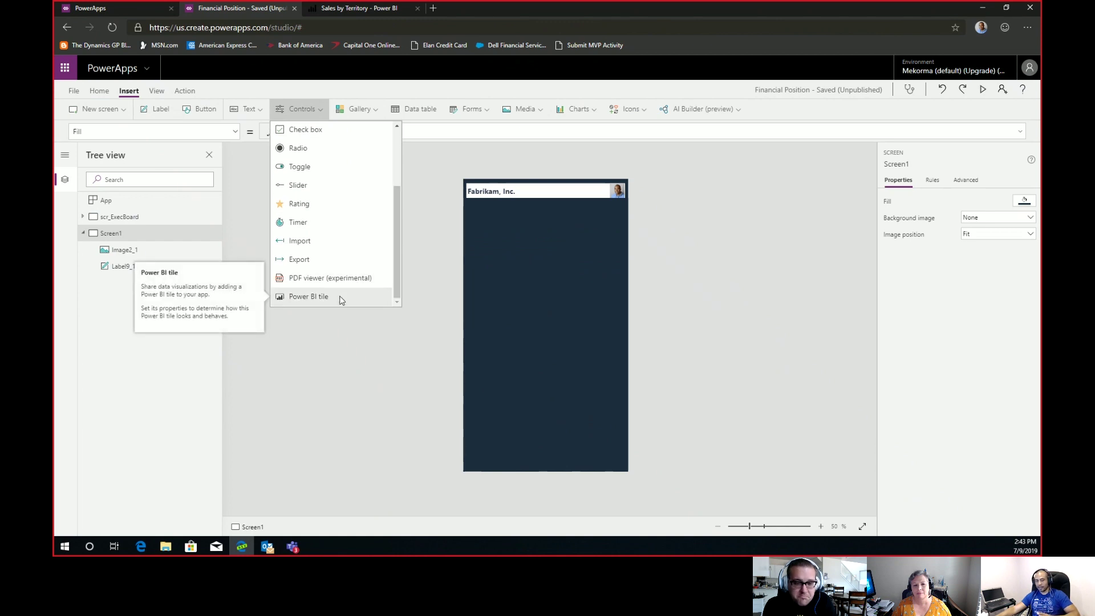
{"action": "left_click", "coordinate": [308, 297]}
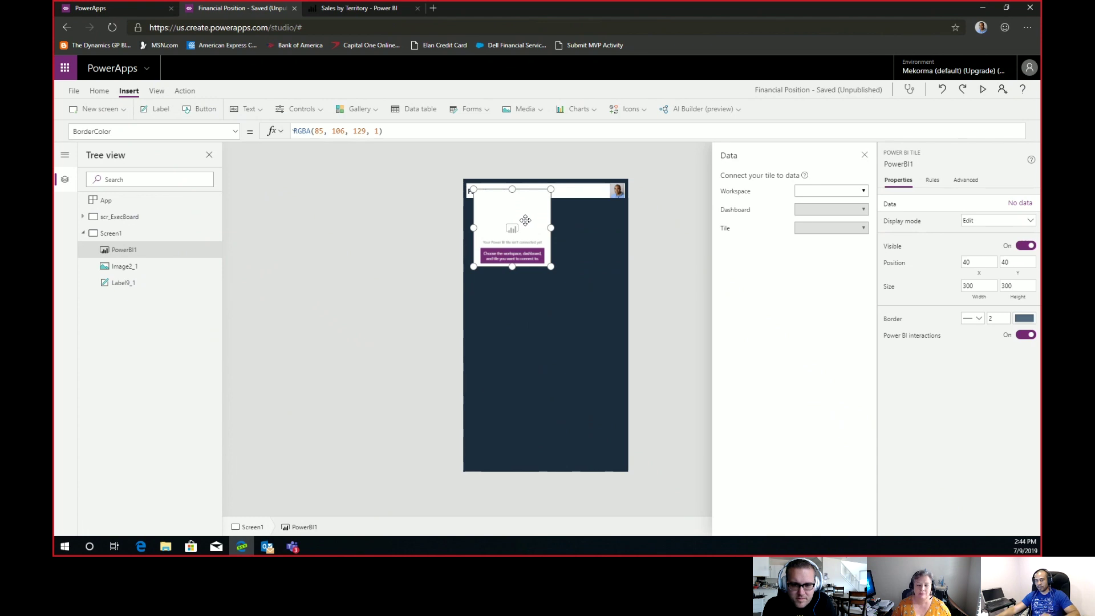
Set PowerBI1's Workspace to My Workspace, Dashboard to Sales by Territory, and Tile to Amount and Territory.
{"action": "left_click", "coordinate": [862, 191]}
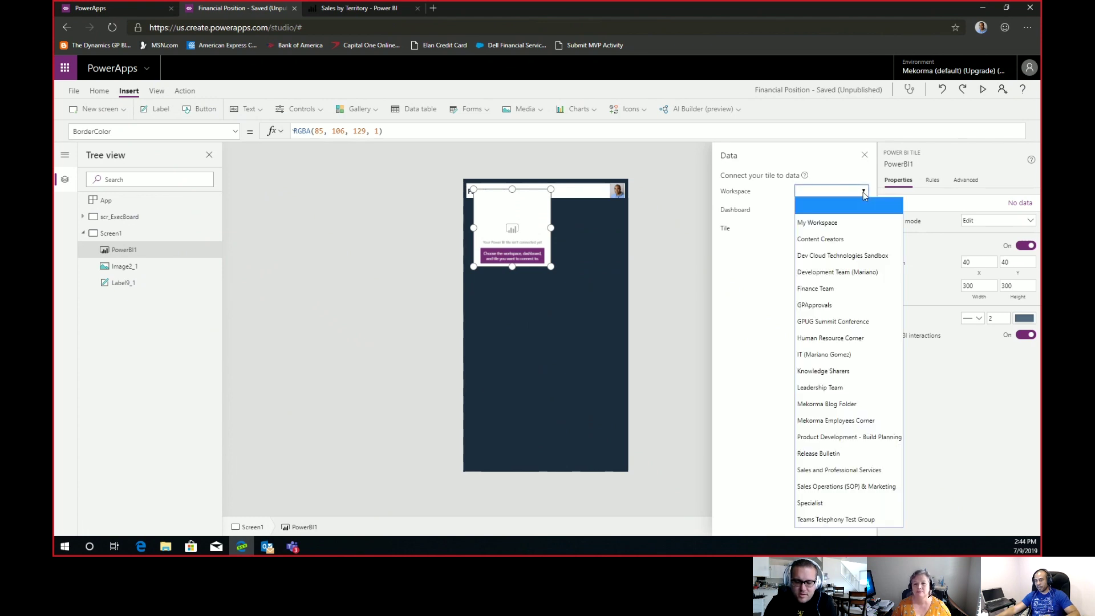
{"action": "left_click", "coordinate": [841, 223]}
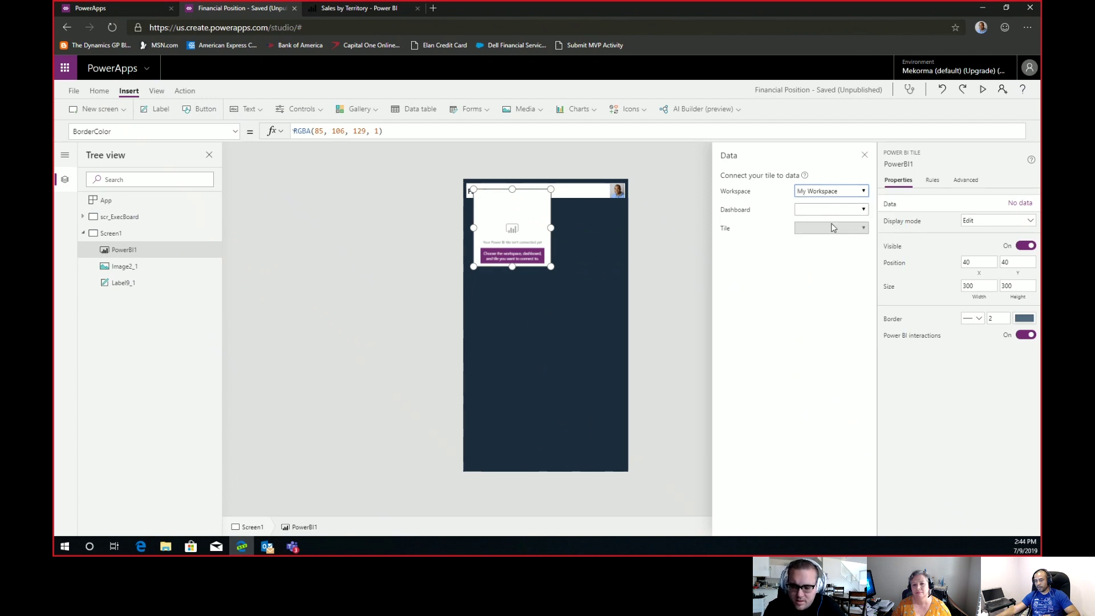
{"action": "left_click", "coordinate": [372, 10]}
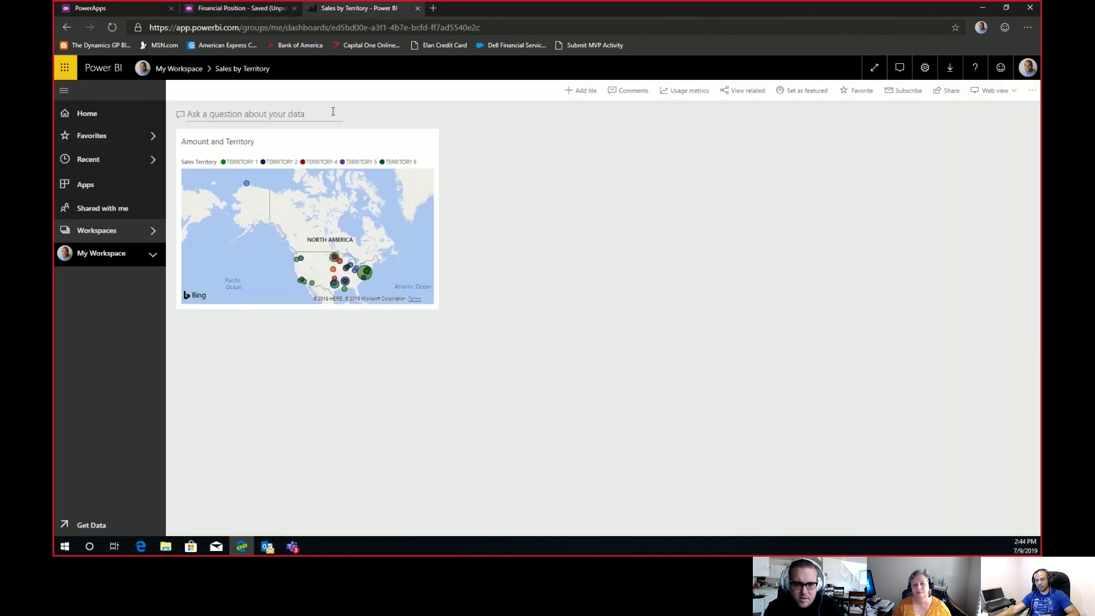
{"action": "left_click", "coordinate": [244, 10]}
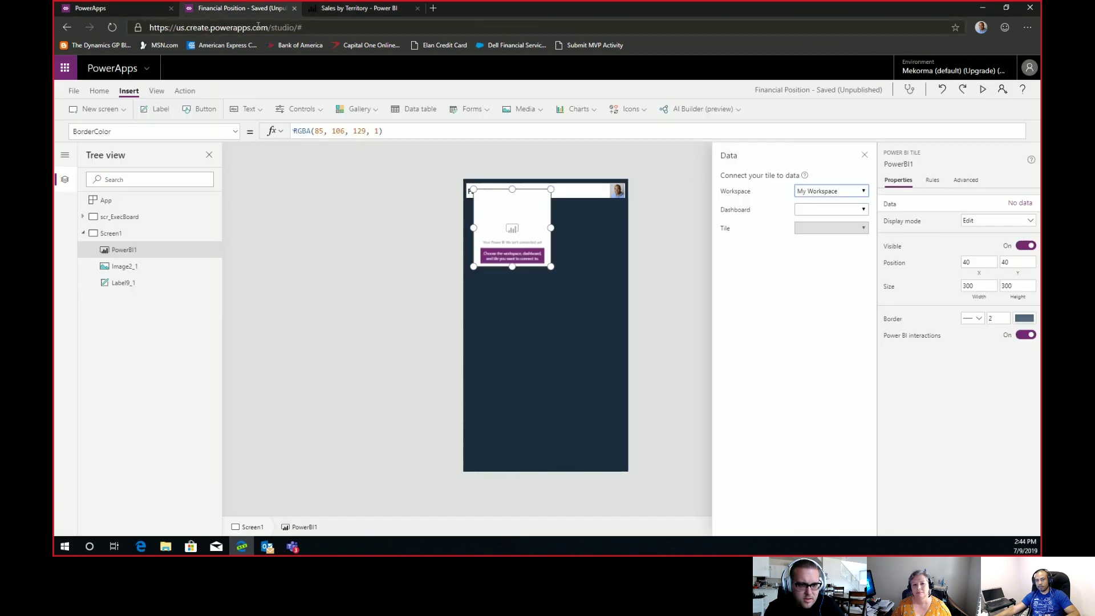
{"action": "left_click", "coordinate": [846, 211]}
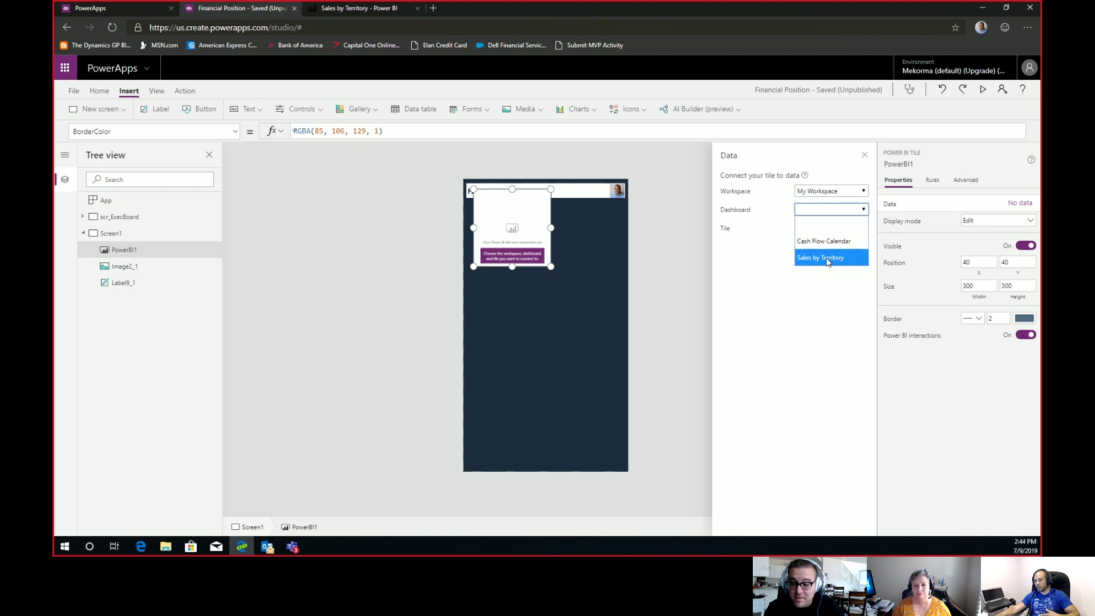
{"action": "left_click", "coordinate": [828, 259]}
{"action": "left_click", "coordinate": [851, 228]}
{"action": "left_click", "coordinate": [839, 261]}
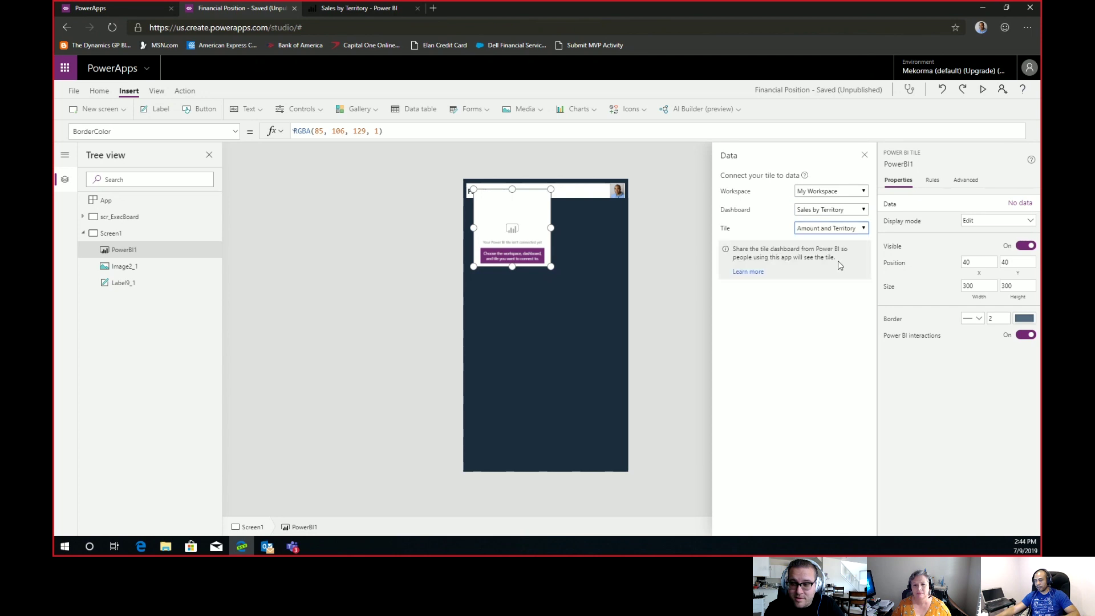
Move the map tile under the Fabrikam, Inc. header and resize it to 616 × 498 at 12, 93.
{"action": "left_click_drag", "start_coordinate": [541, 219], "coordinate": [531, 234]}
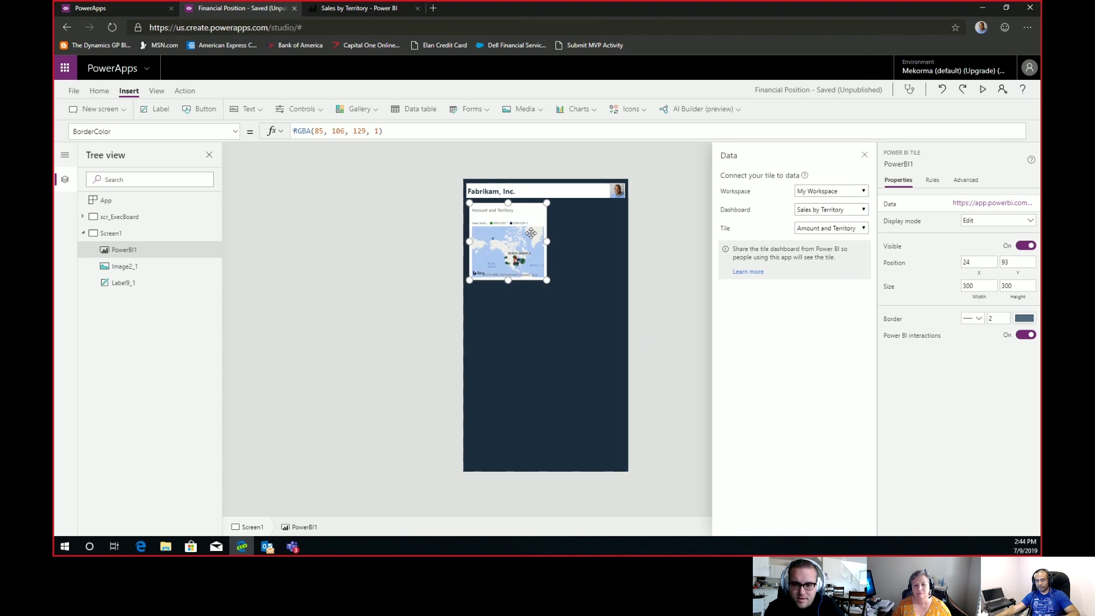
{"action": "left_click_drag", "start_coordinate": [550, 284], "coordinate": [622, 328]}
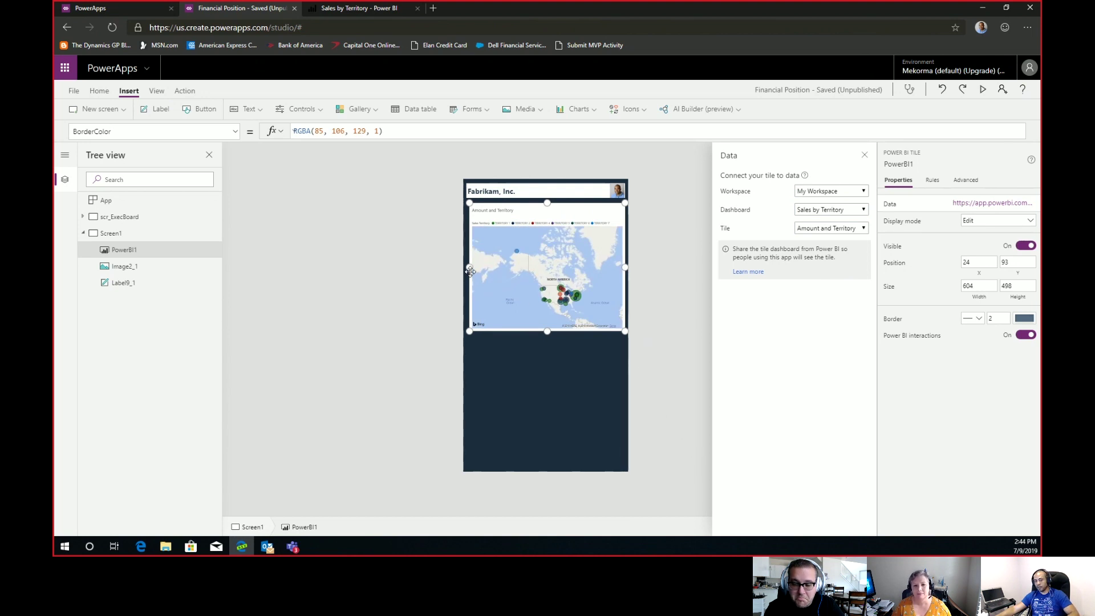
{"action": "left_click_drag", "start_coordinate": [472, 267], "coordinate": [467, 266]}
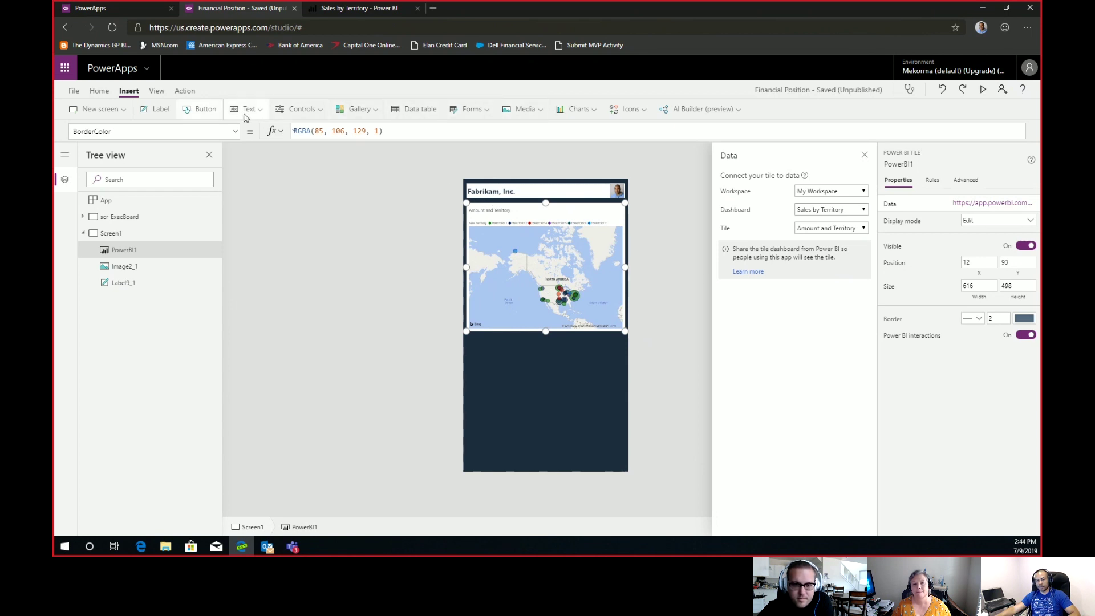
Insert a second Power BI tile and move it below the map.
{"action": "left_click", "coordinate": [322, 114]}
{"action": "scroll", "coordinate": [368, 197], "scroll_direction": "down", "scroll_amount": 2}
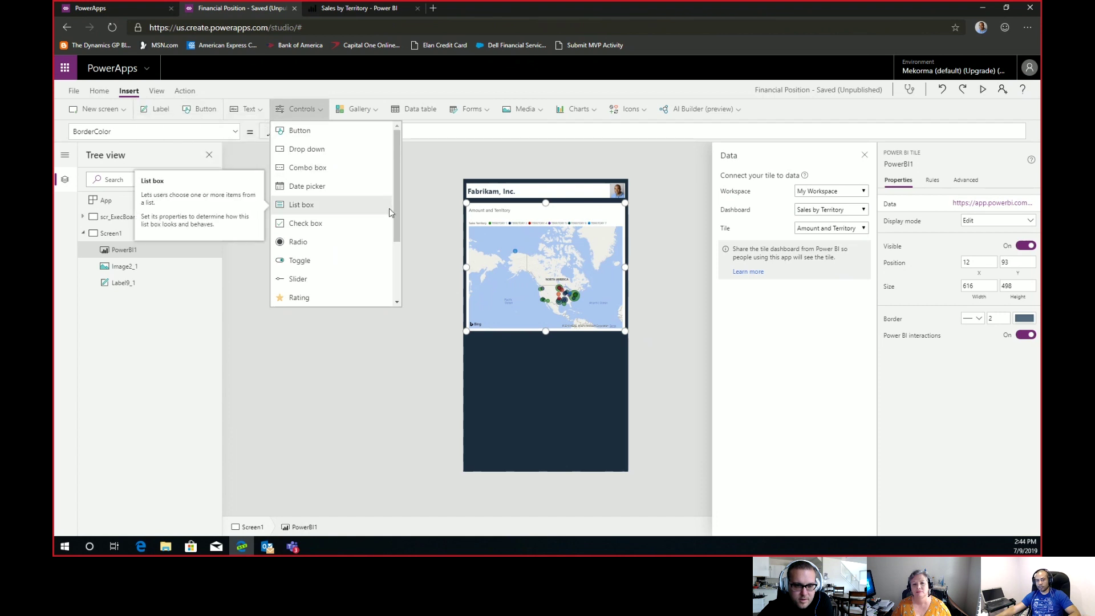
{"action": "scroll", "coordinate": [391, 235], "scroll_direction": "down", "scroll_amount": 2}
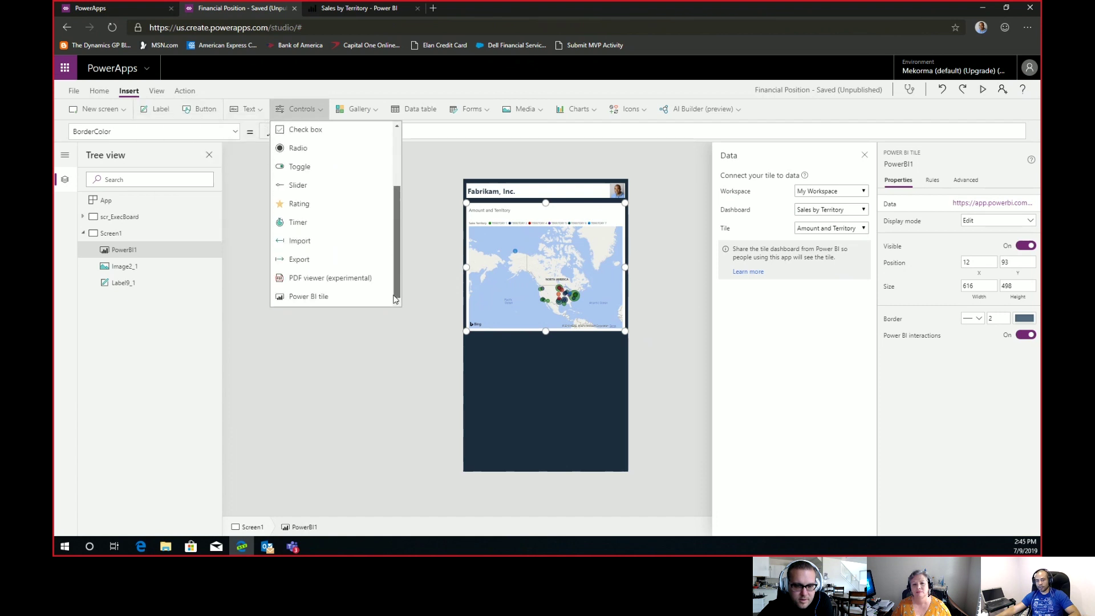
{"action": "left_click", "coordinate": [316, 299]}
{"action": "left_click_drag", "start_coordinate": [500, 223], "coordinate": [493, 362]}
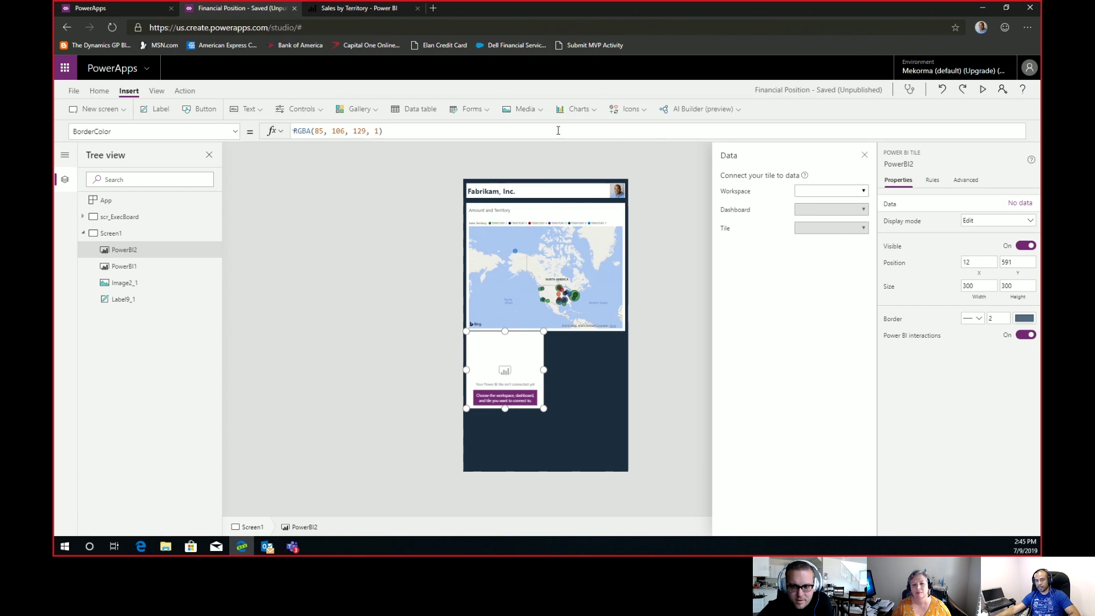
Connect PowerBI2 to My Workspace's Cash Flow Calendar dashboard, Cash Change Calendar tile, and enlarge it to 616 × 504.
{"action": "left_click", "coordinate": [853, 192]}
{"action": "left_click", "coordinate": [837, 227]}
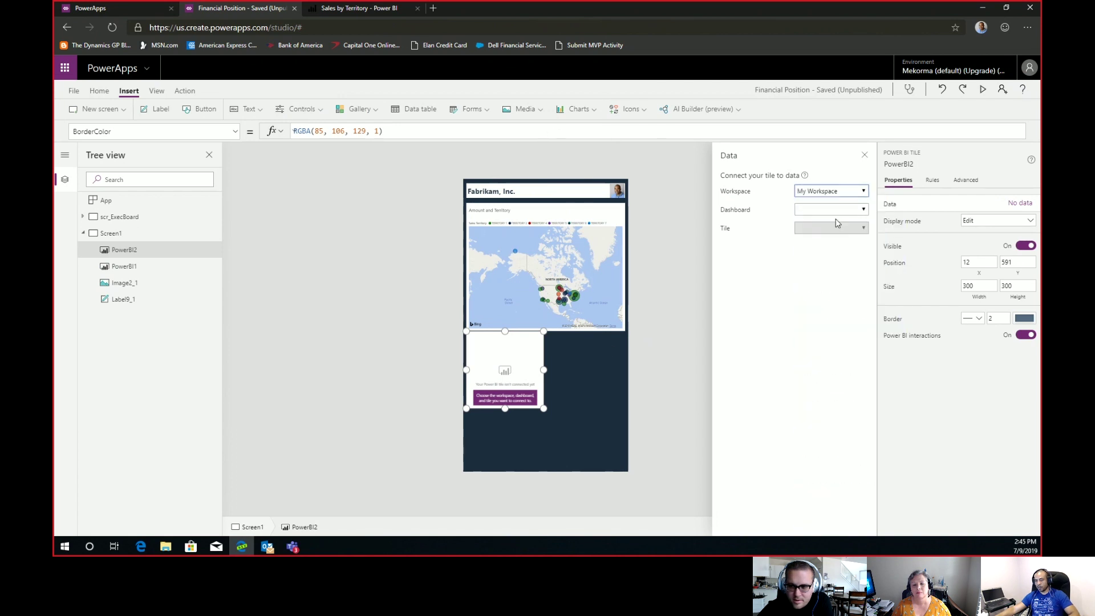
{"action": "left_click", "coordinate": [839, 211]}
{"action": "left_click", "coordinate": [838, 237]}
{"action": "left_click", "coordinate": [821, 228]}
{"action": "left_click", "coordinate": [825, 255]}
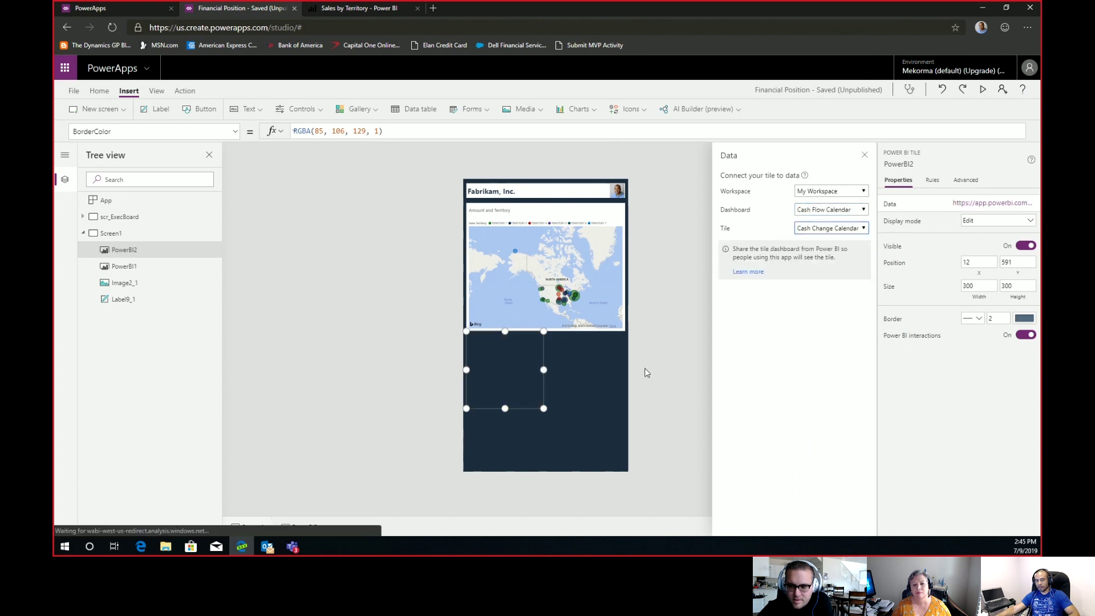
{"action": "left_click_drag", "start_coordinate": [545, 408], "coordinate": [626, 461]}
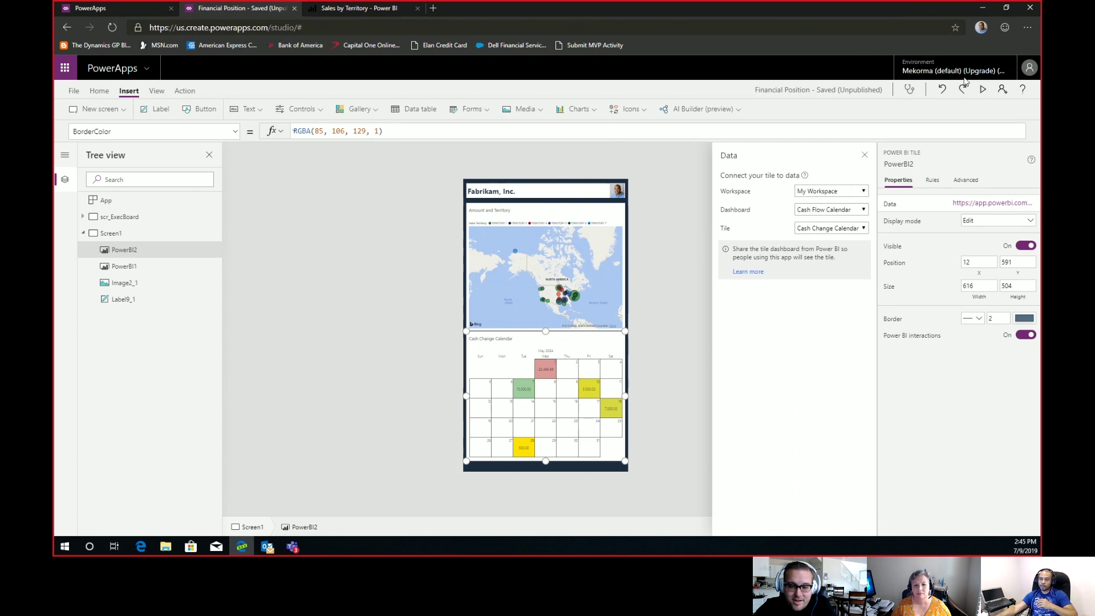
Preview the app, open the map tile's underlying Power BI report, then return to the preview.
{"action": "left_click", "coordinate": [982, 89]}
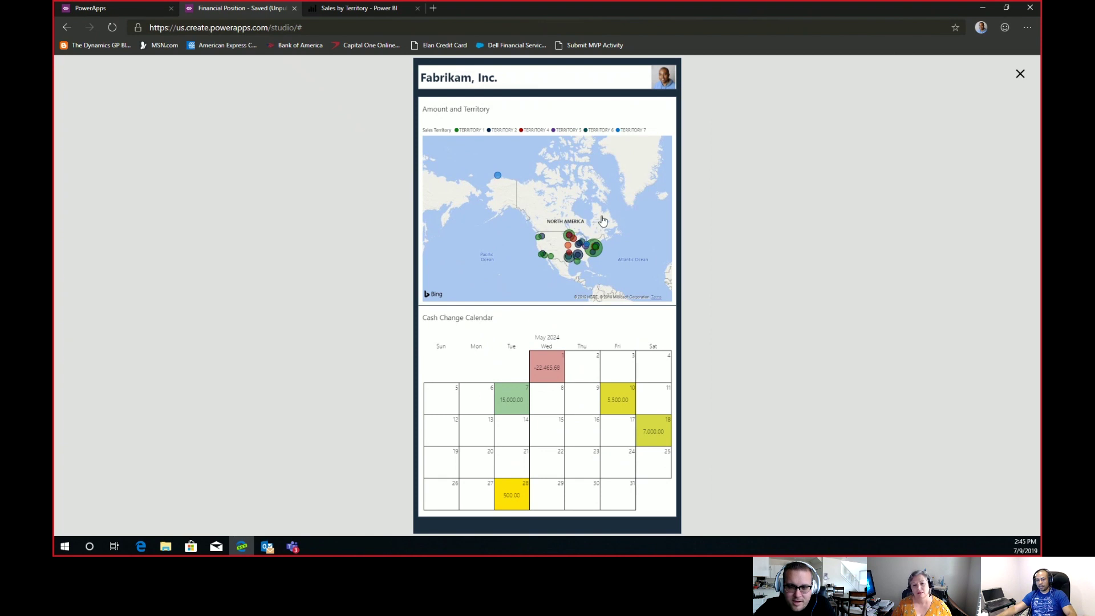
{"action": "left_click", "coordinate": [599, 276]}
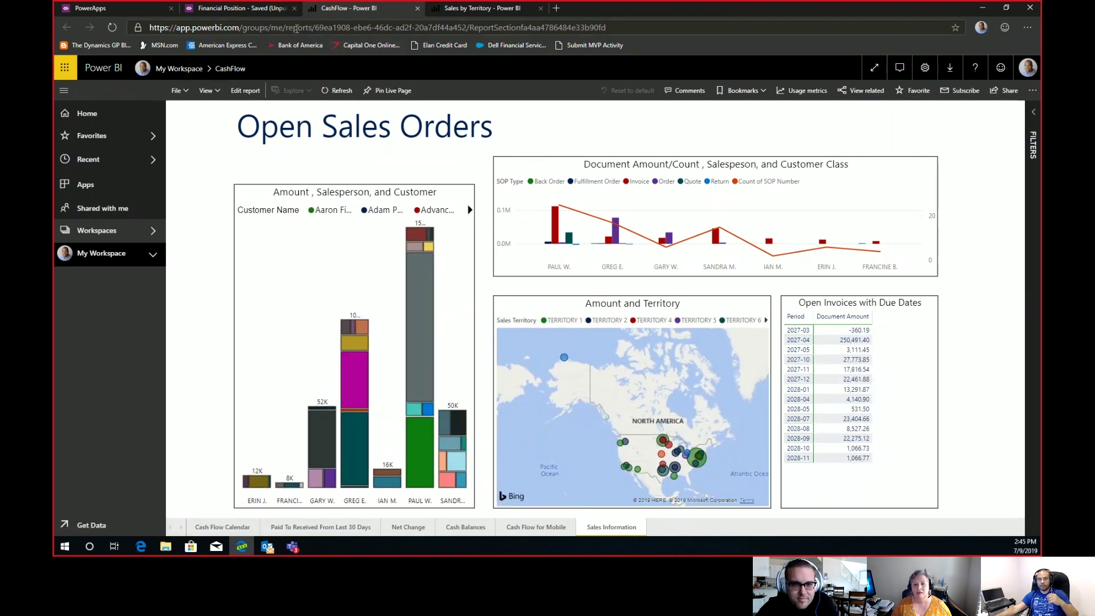
{"action": "left_click", "coordinate": [268, 11]}
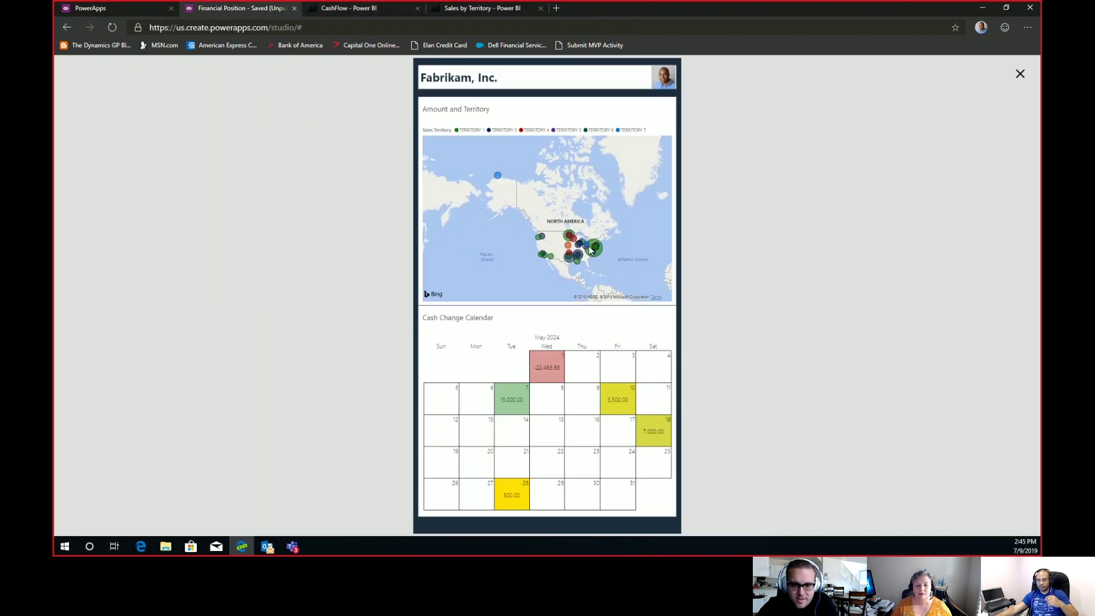
{"action": "mouse_move", "coordinate": [588, 253]}
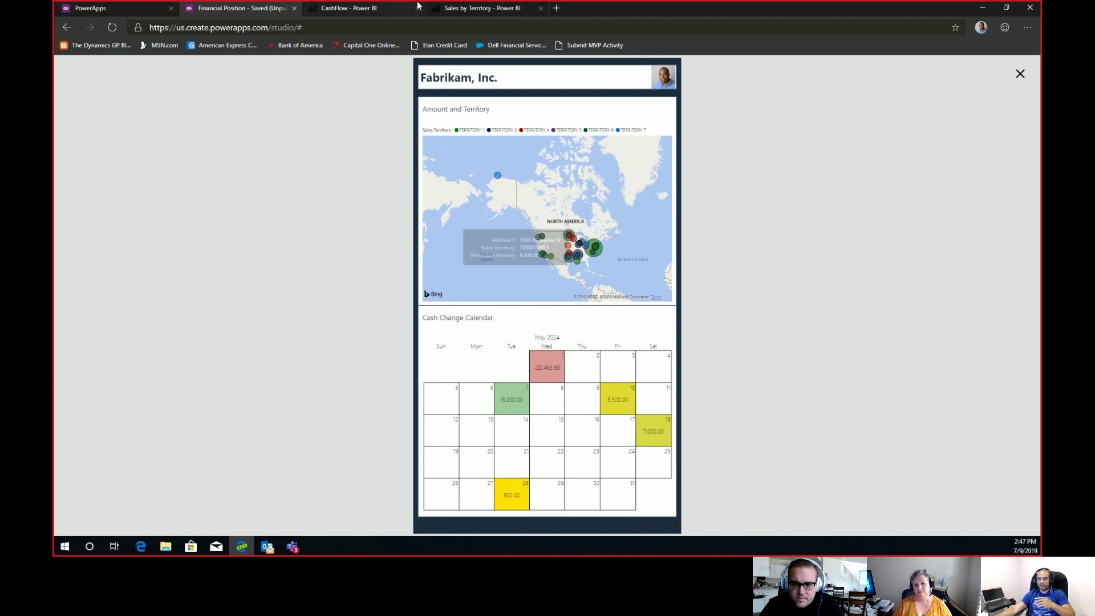
From the Sales by Territory dashboard, list My Workspace's reports and scroll down to CashFlow.
{"action": "left_click", "coordinate": [448, 9]}
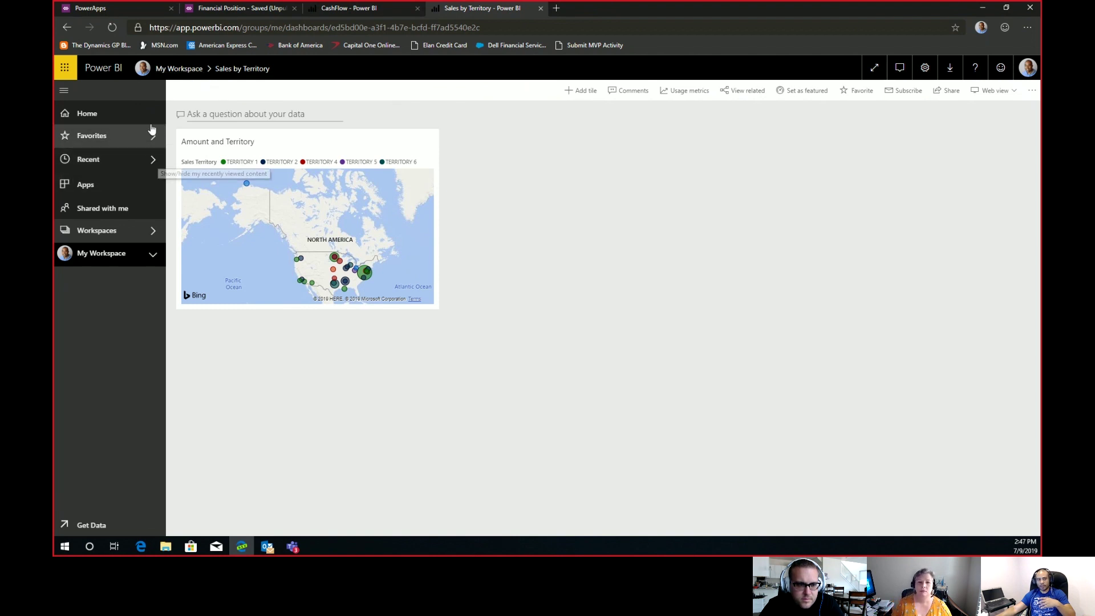
{"action": "left_click", "coordinate": [178, 69]}
{"action": "left_click", "coordinate": [263, 156]}
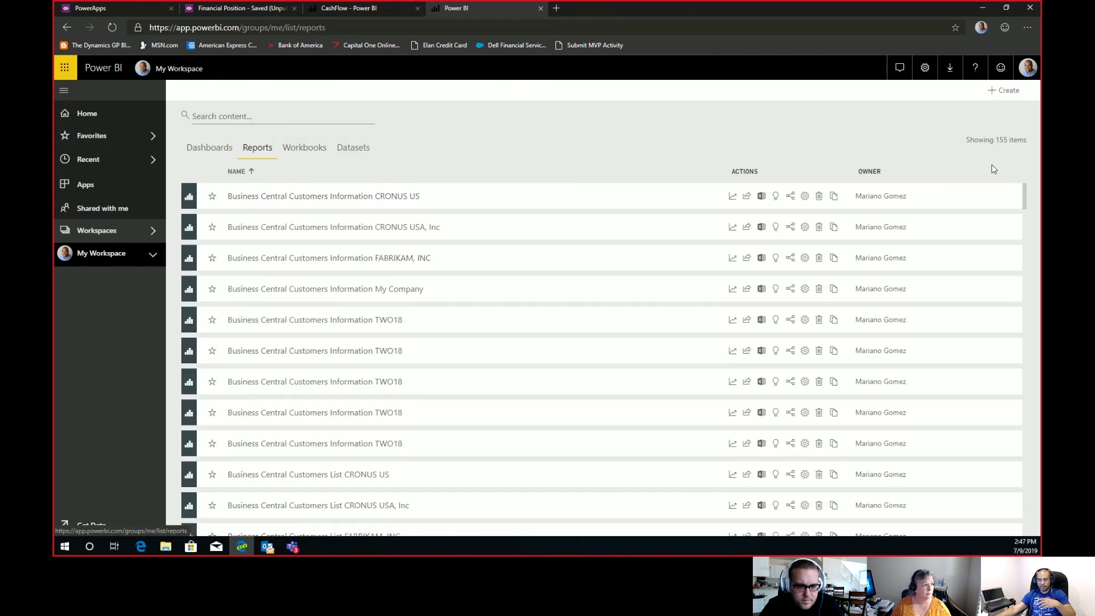
{"action": "scroll", "coordinate": [1030, 231], "scroll_direction": "down", "scroll_amount": 2}
{"action": "left_click_drag", "start_coordinate": [1031, 231], "coordinate": [1009, 516]}
{"action": "scroll", "coordinate": [1009, 516], "scroll_direction": "down", "scroll_amount": 1}
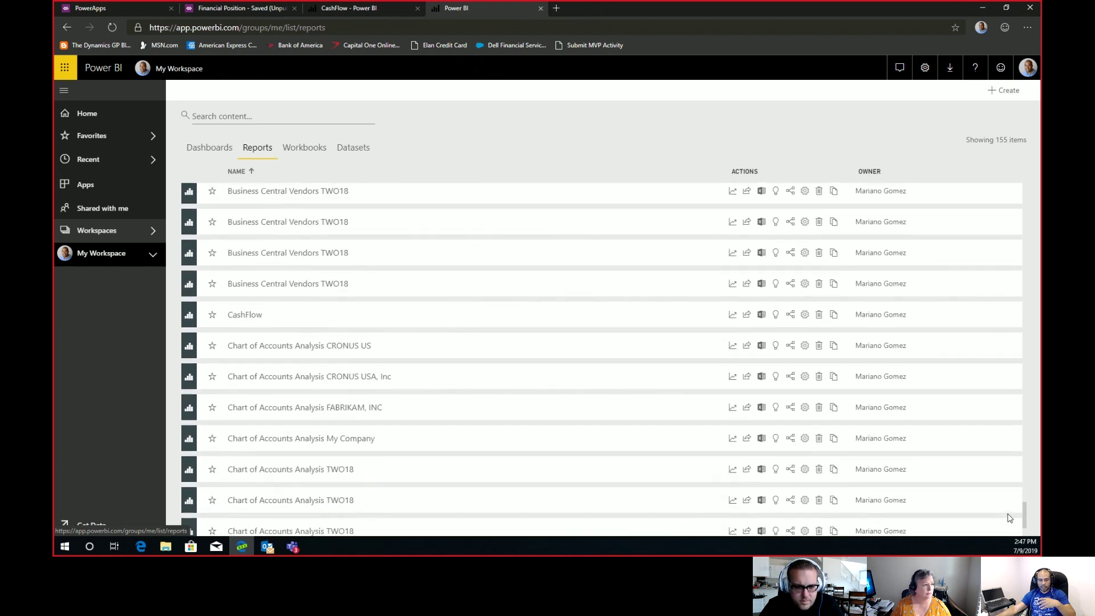
Open the CashFlow report and expand its Filters pane.
{"action": "left_click", "coordinate": [234, 338]}
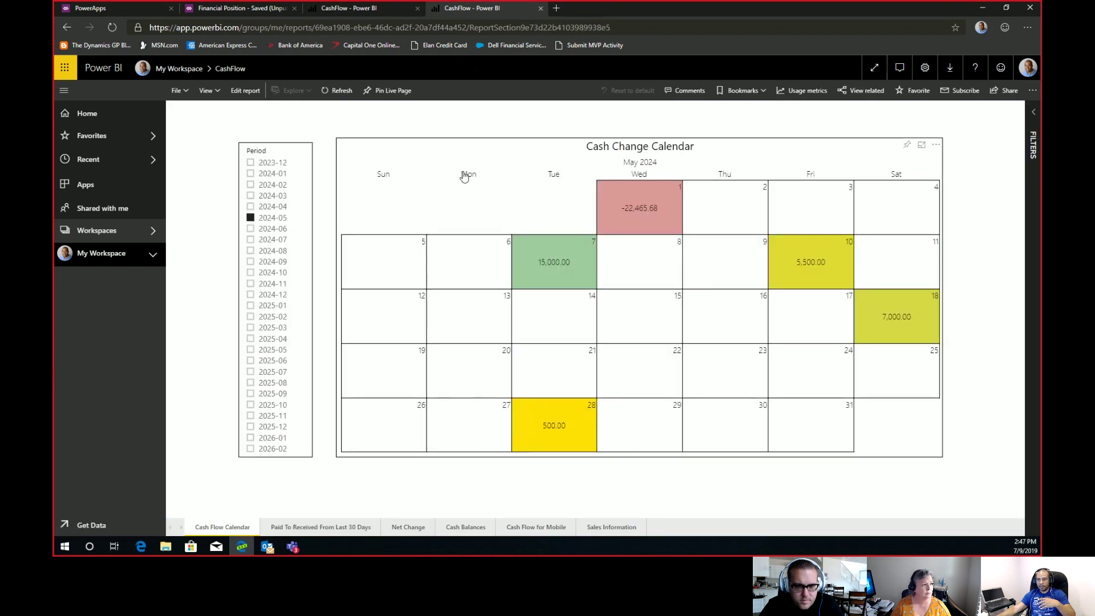
{"action": "left_click", "coordinate": [1033, 126]}
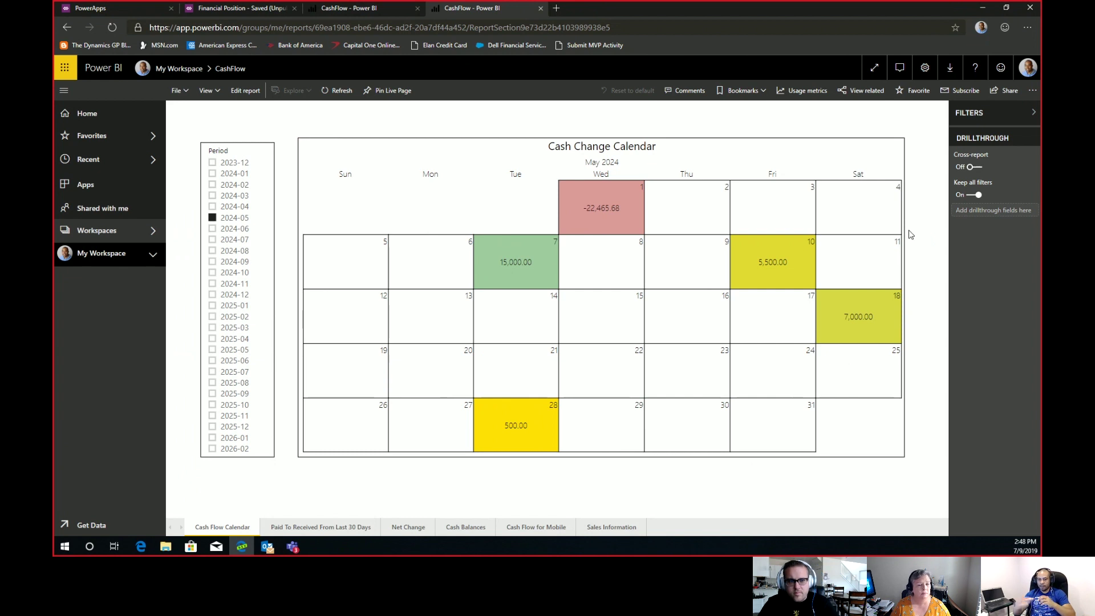
Check the Cash Change Calendar filtered to 2024-05, then switch to Outlook.
{"action": "mouse_move", "coordinate": [528, 272]}
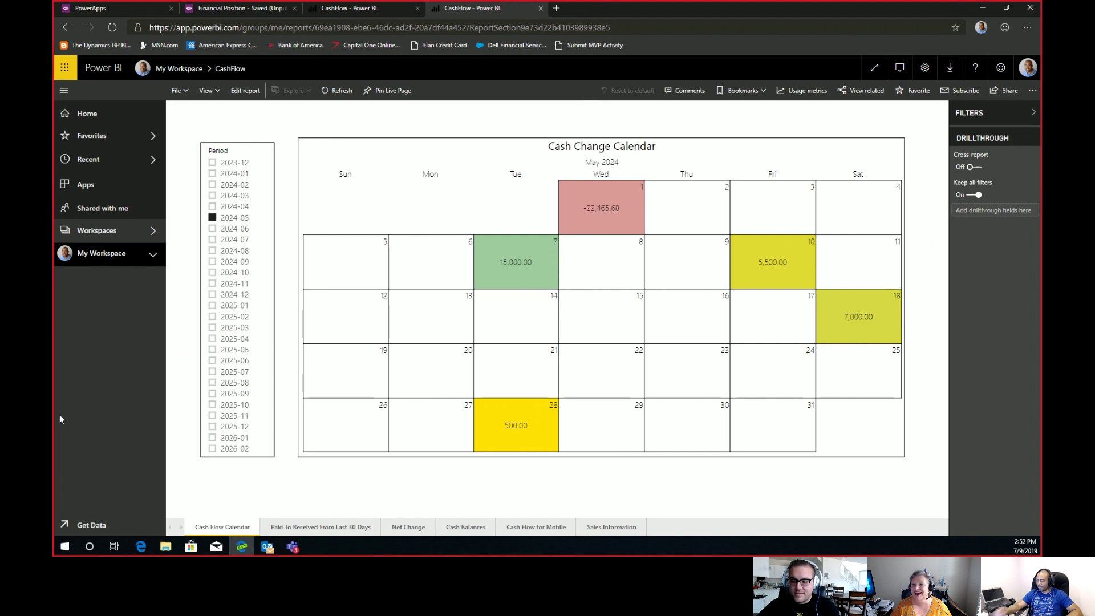
{"action": "key", "text": "alt+Tab"}
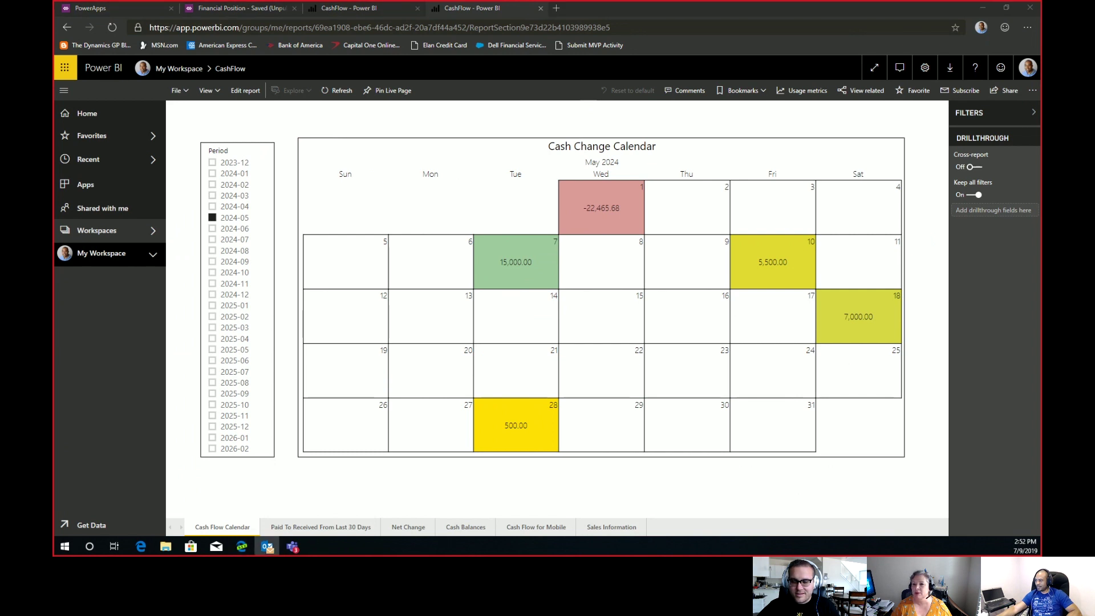